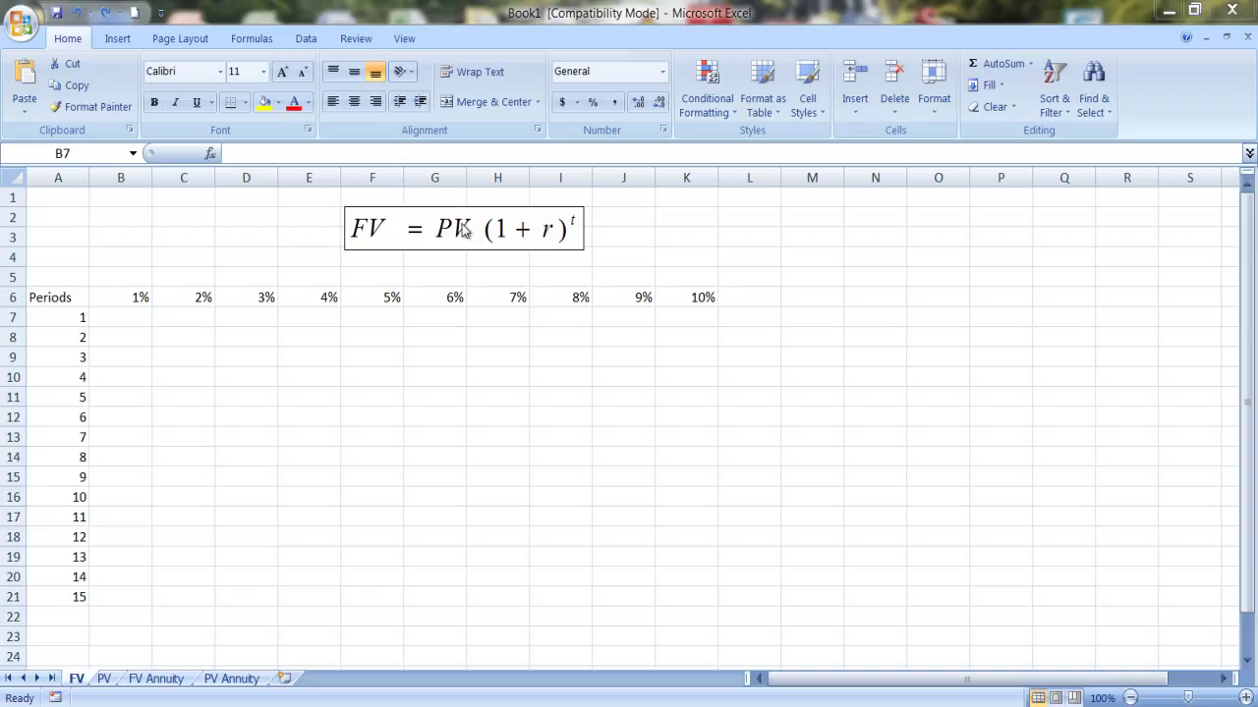
# Step: Enter the future value factor formula =(1+B$6)^$A7 in cell B7 of the FV sheet
pyautogui.click(123, 318)
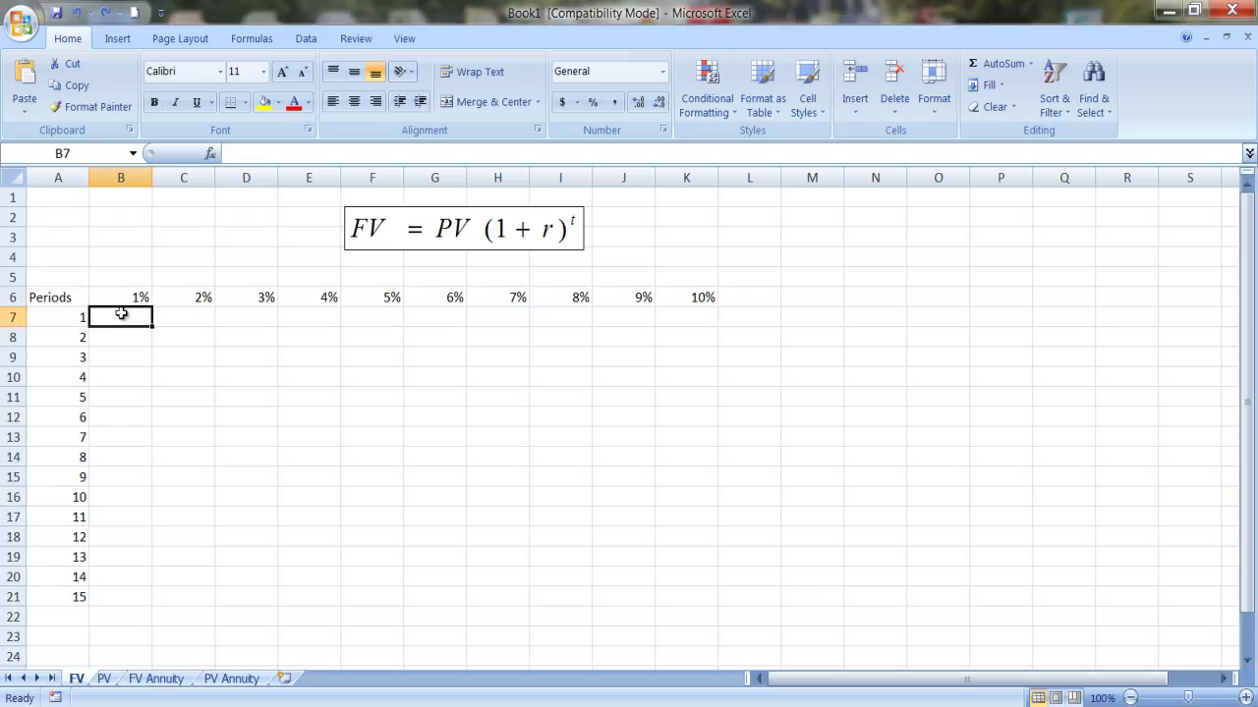
pyautogui.write('=')
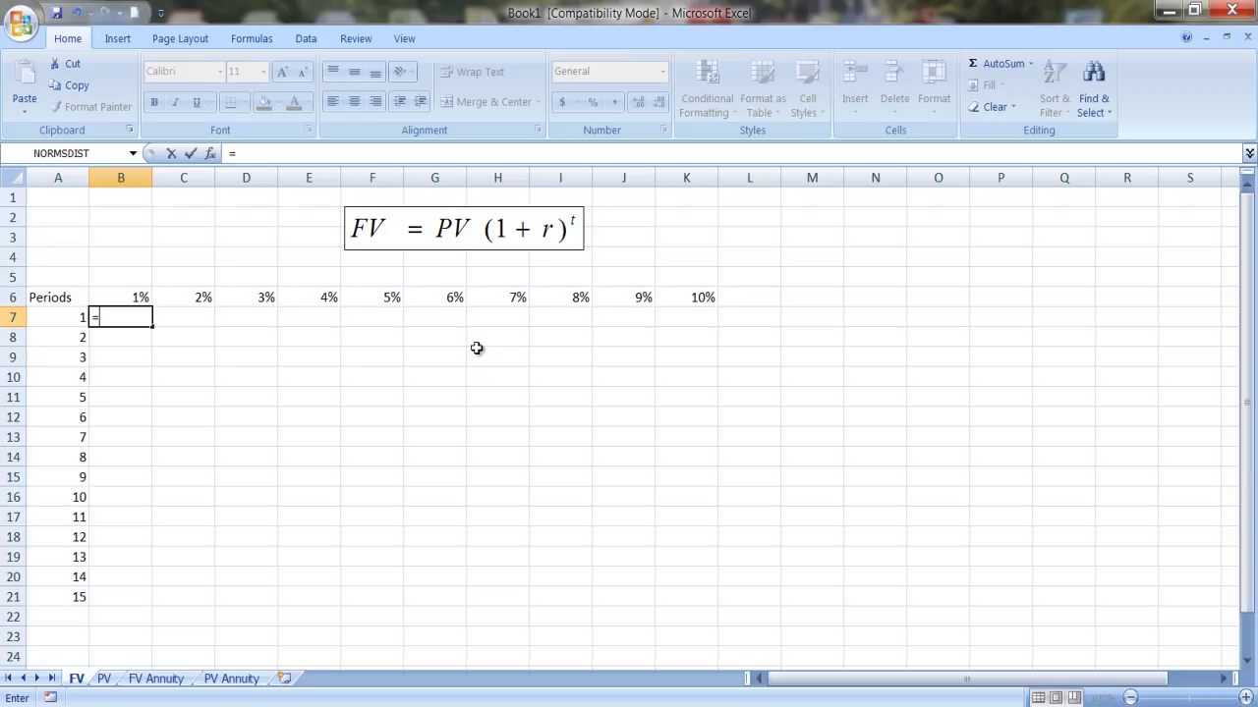
pyautogui.write('(1+b')
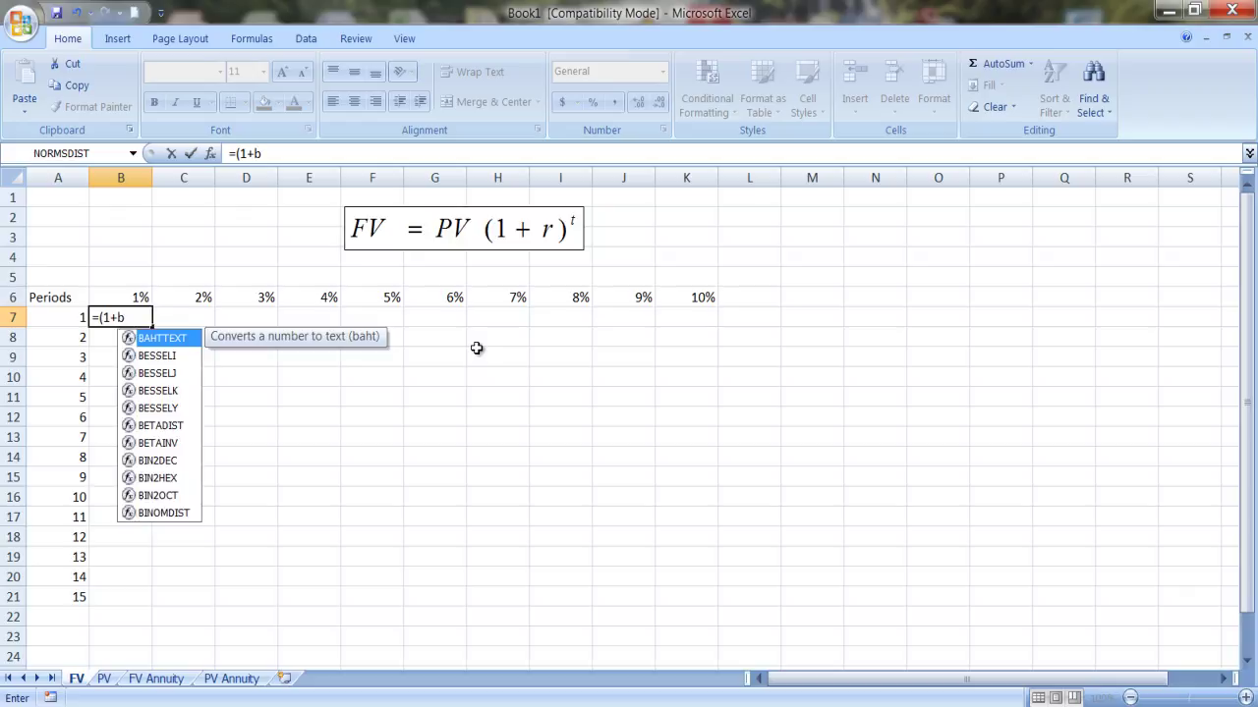
pyautogui.write('$')
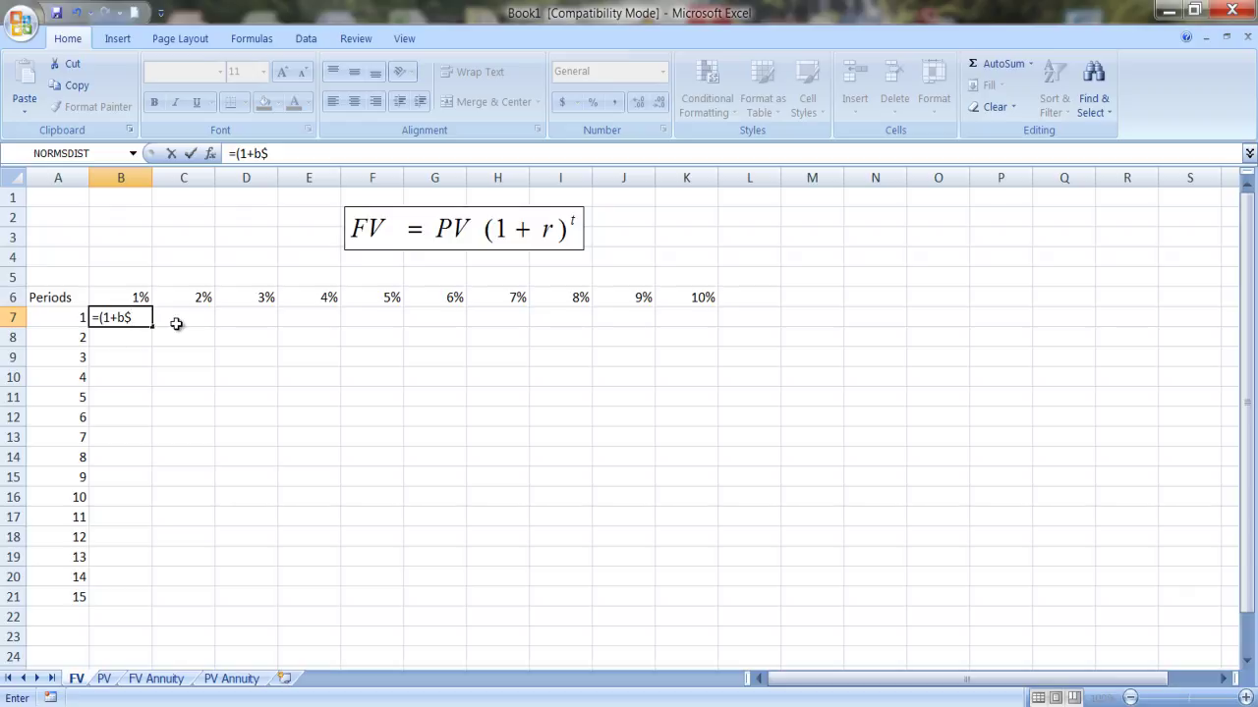
pyautogui.write('6)^')
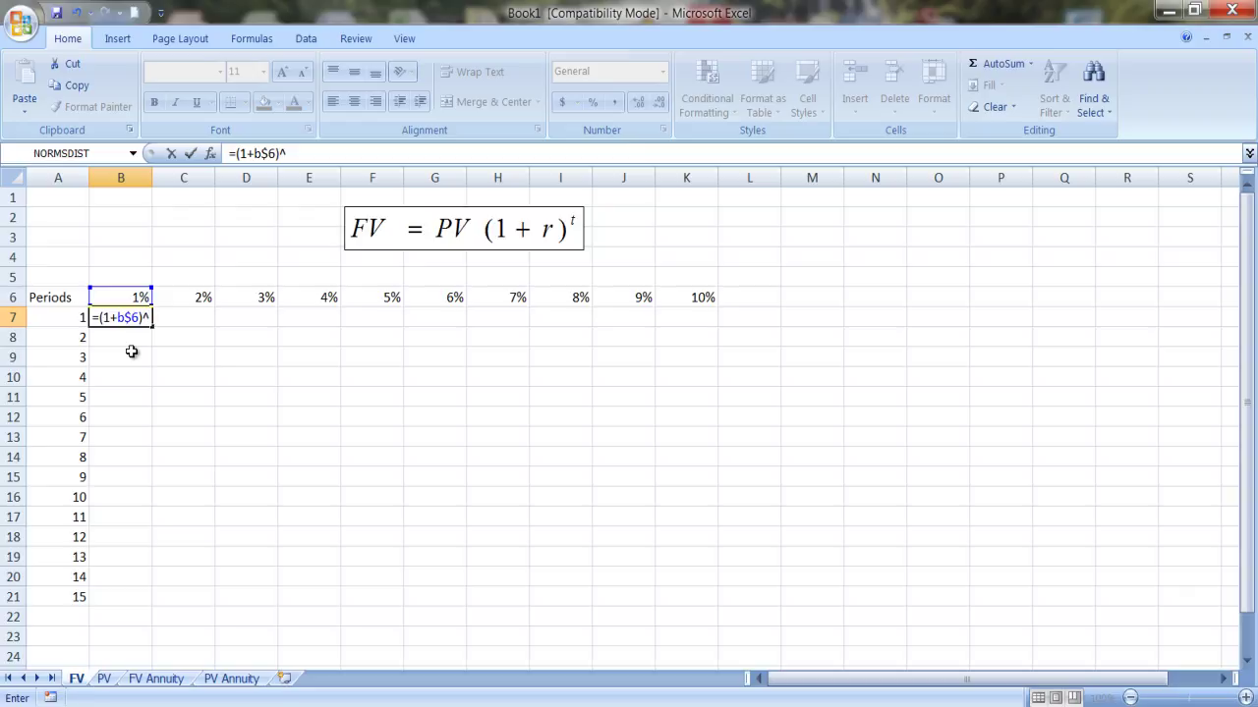
pyautogui.write('$')
pyautogui.write('a7')
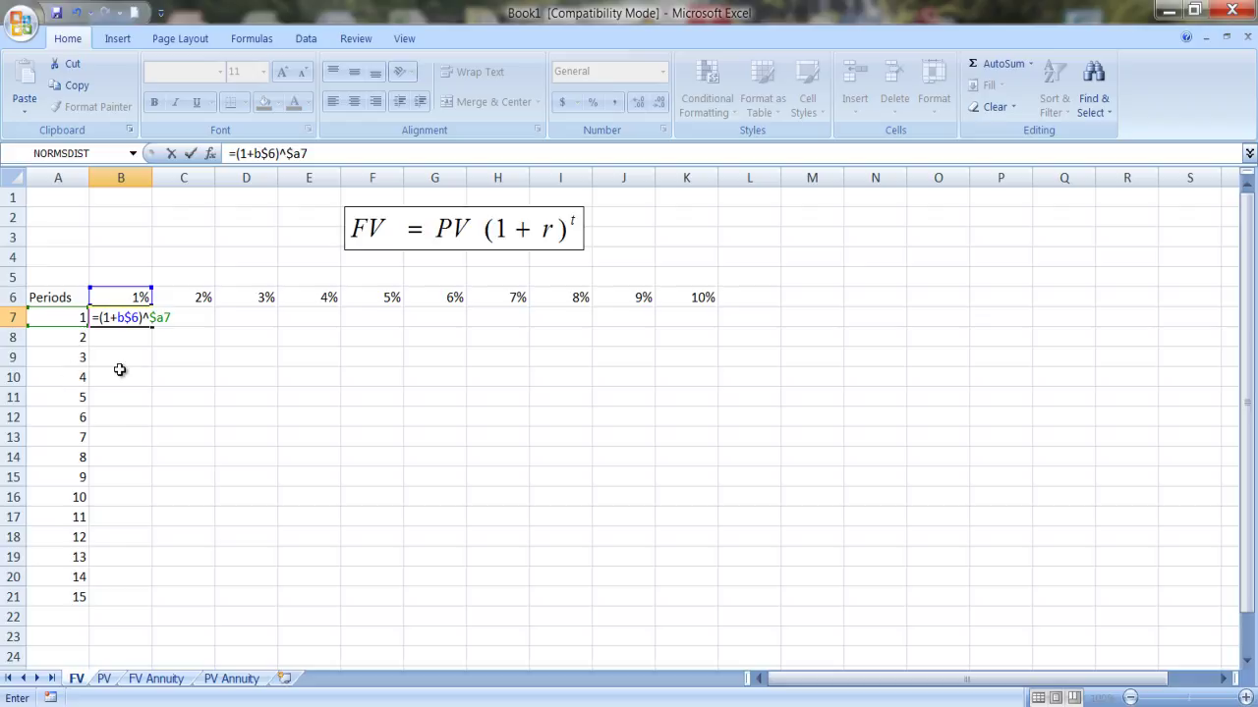
pyautogui.press('Return')
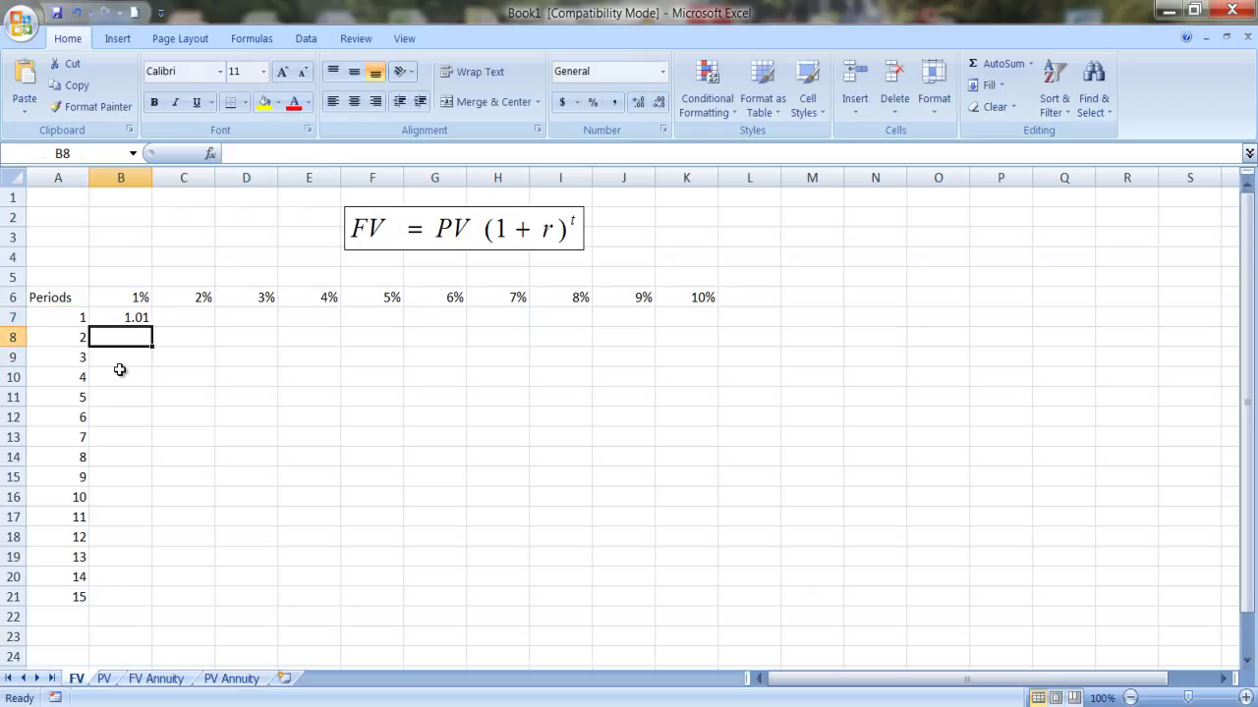
# Step: Format the future value factor in B7 to show four decimal places
pyautogui.click(138, 318)
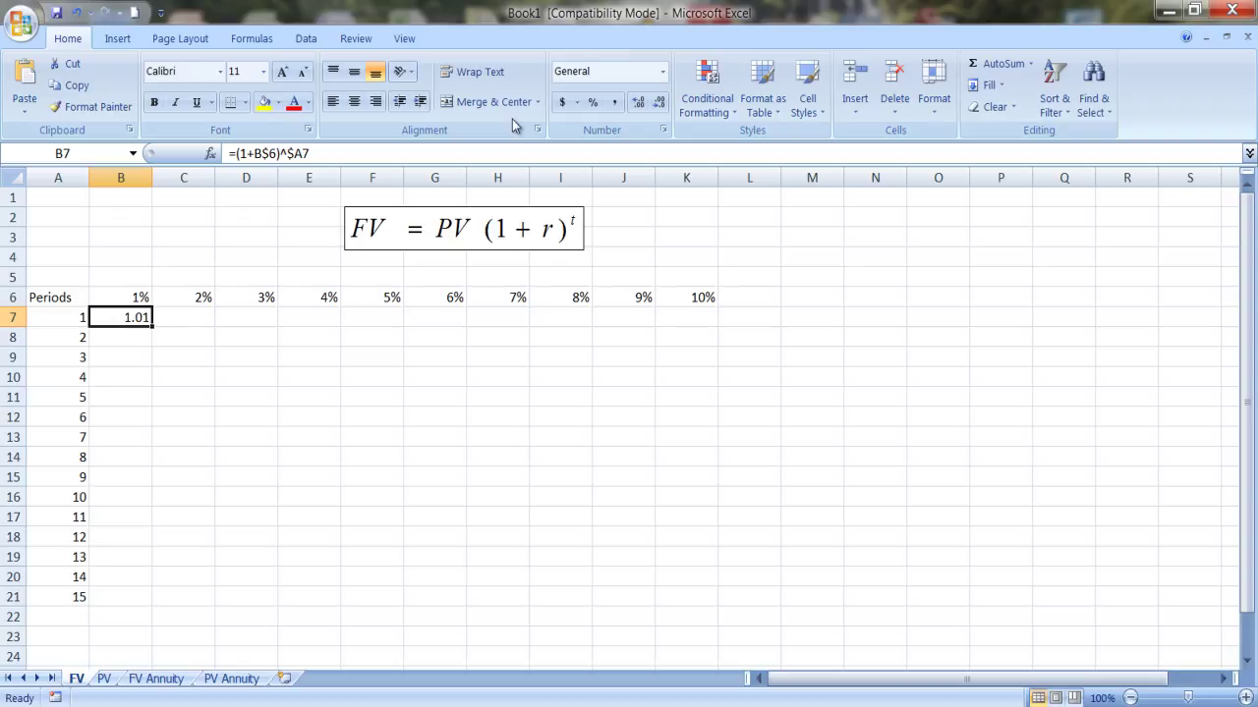
pyautogui.click(641, 106)
pyautogui.click(641, 106)
# Step: Fill the B7 formula across to K7 and down to row 21, and select the factor for 9 periods at 7%
pyautogui.moveTo(153, 326); pyautogui.dragTo(153, 325)
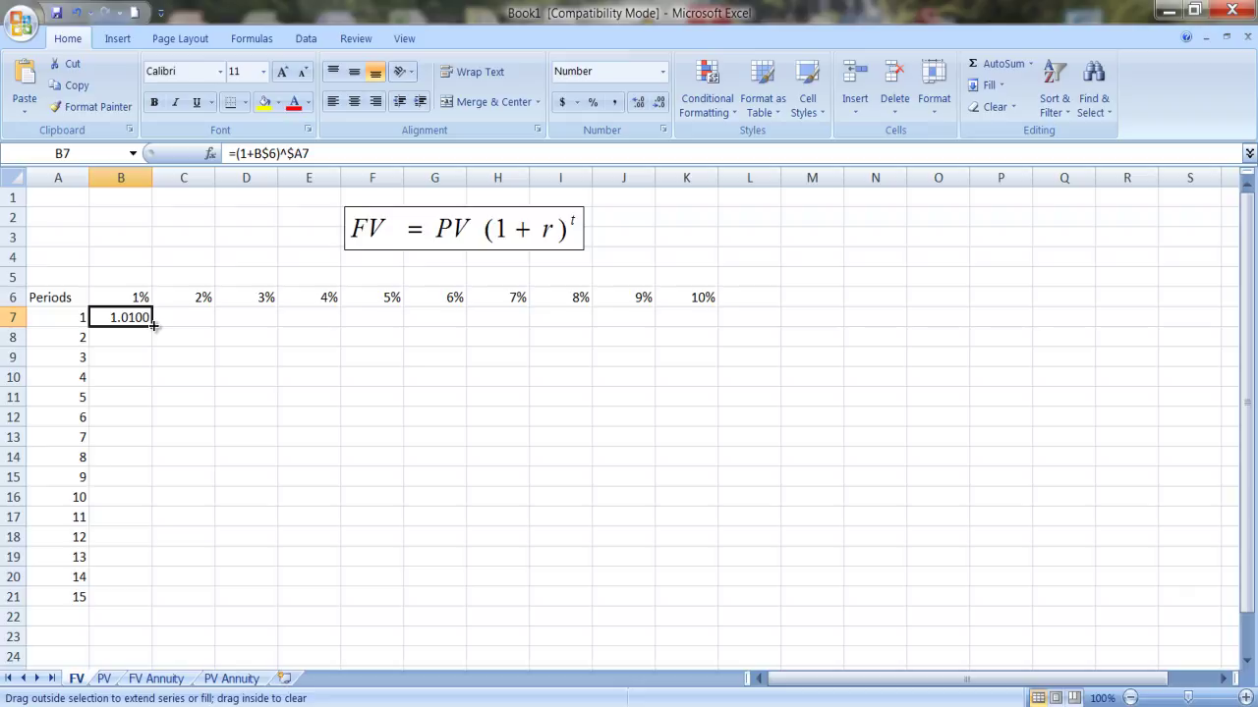
pyautogui.moveTo(153, 325); pyautogui.dragTo(707, 344)
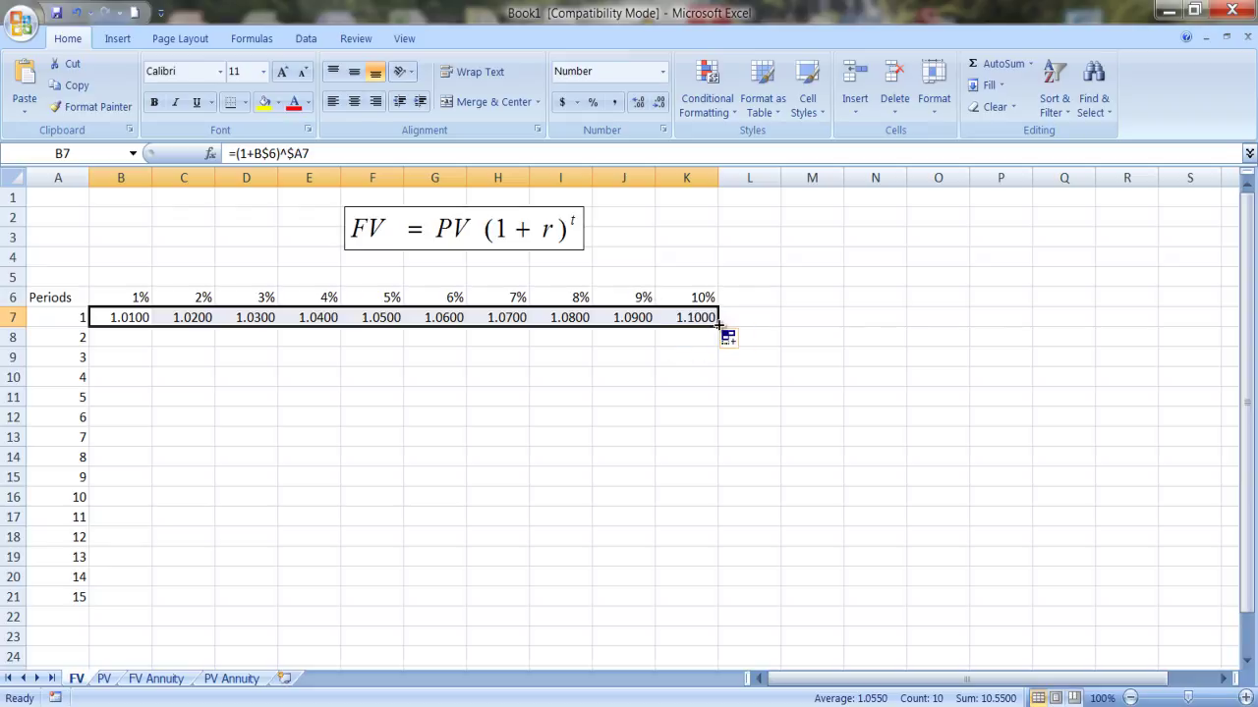
pyautogui.moveTo(718, 324); pyautogui.dragTo(731, 612)
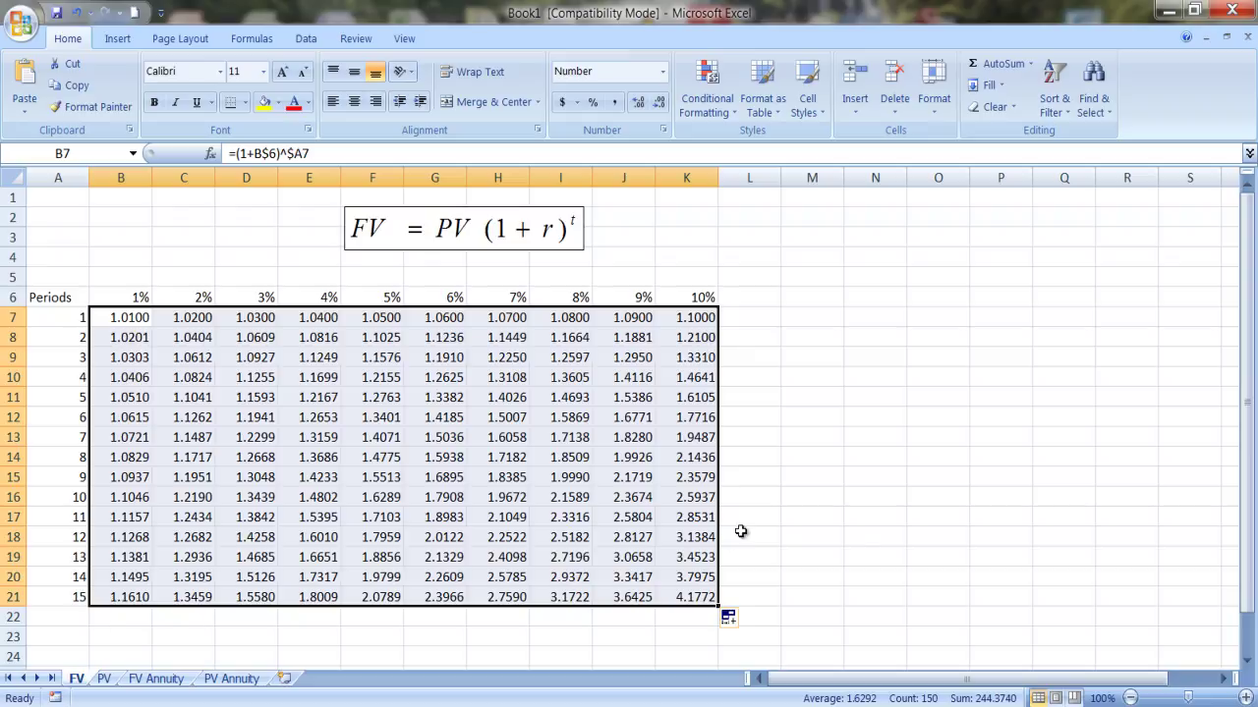
pyautogui.click(911, 498)
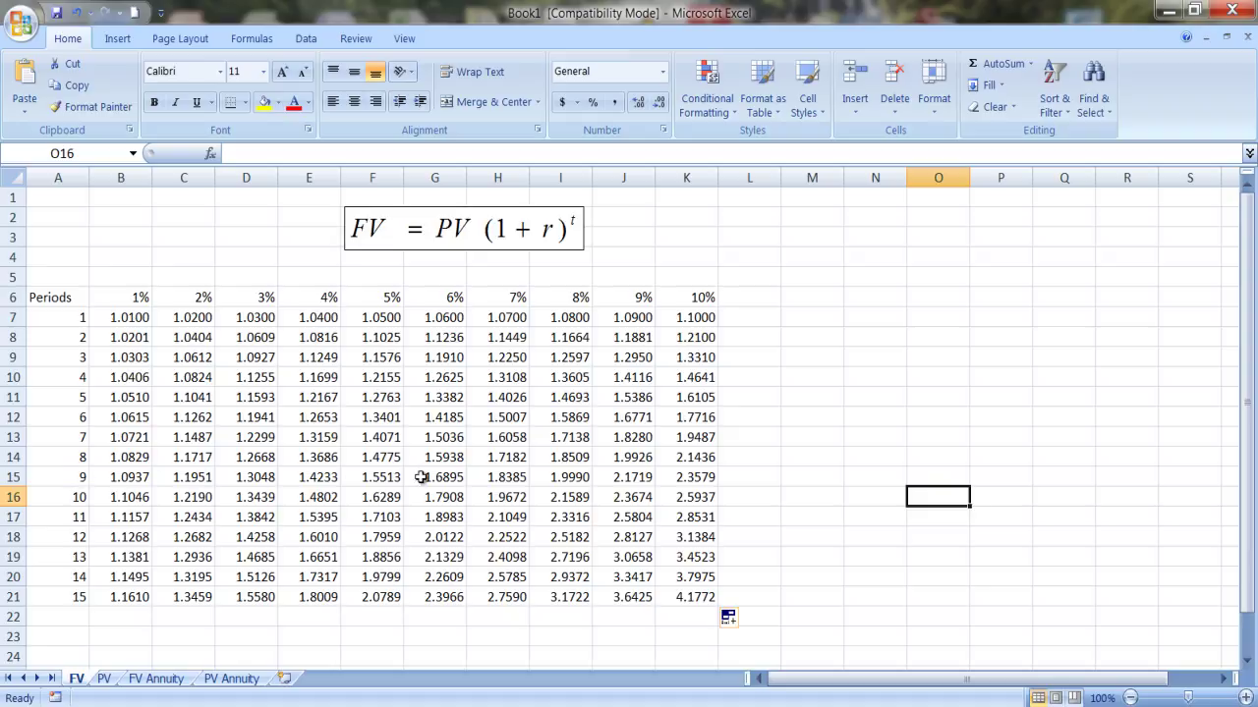
pyautogui.click(507, 478)
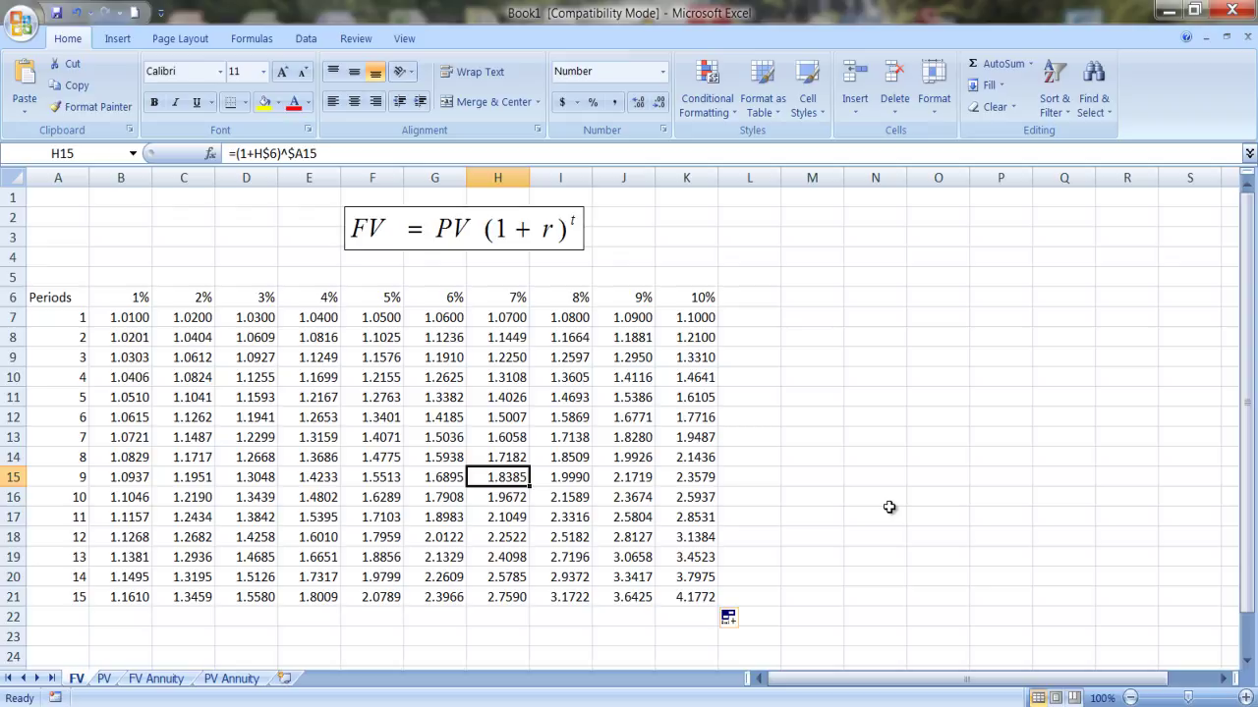
# Step: Enter the present value factor formula =1/(1+B$6)^$A7 in cell B7 of the PV sheet
pyautogui.click(104, 679)
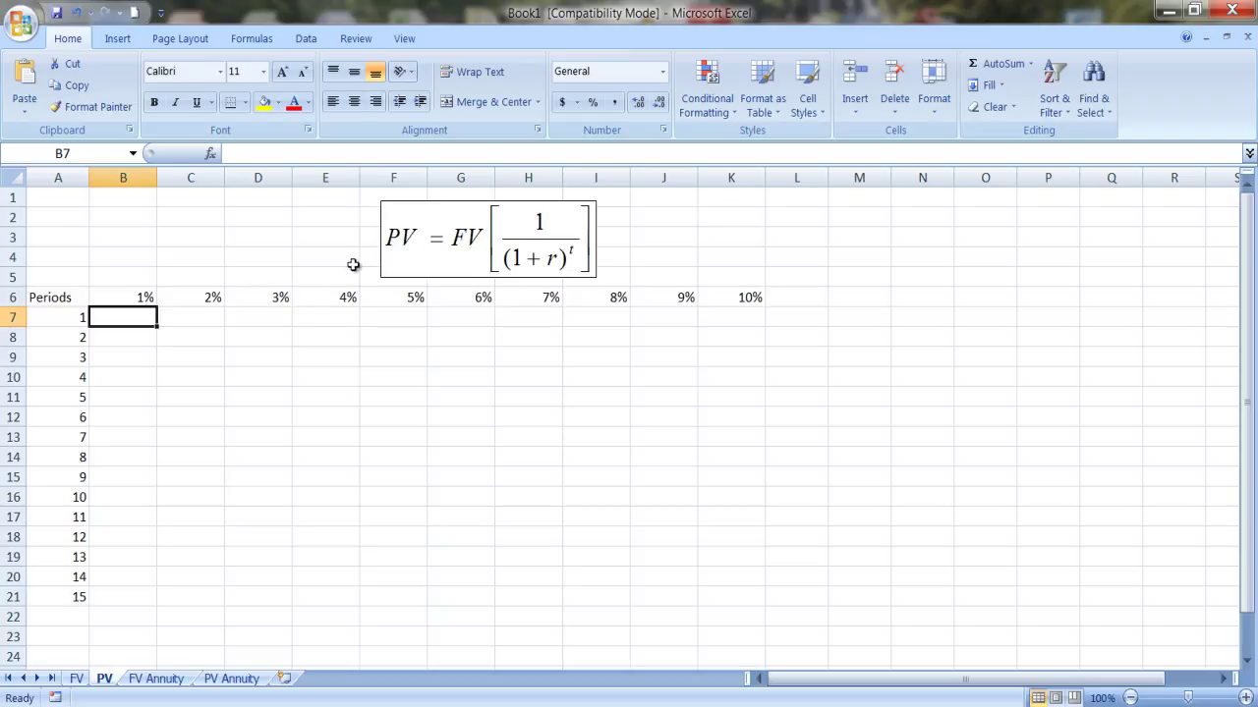
pyautogui.write('=')
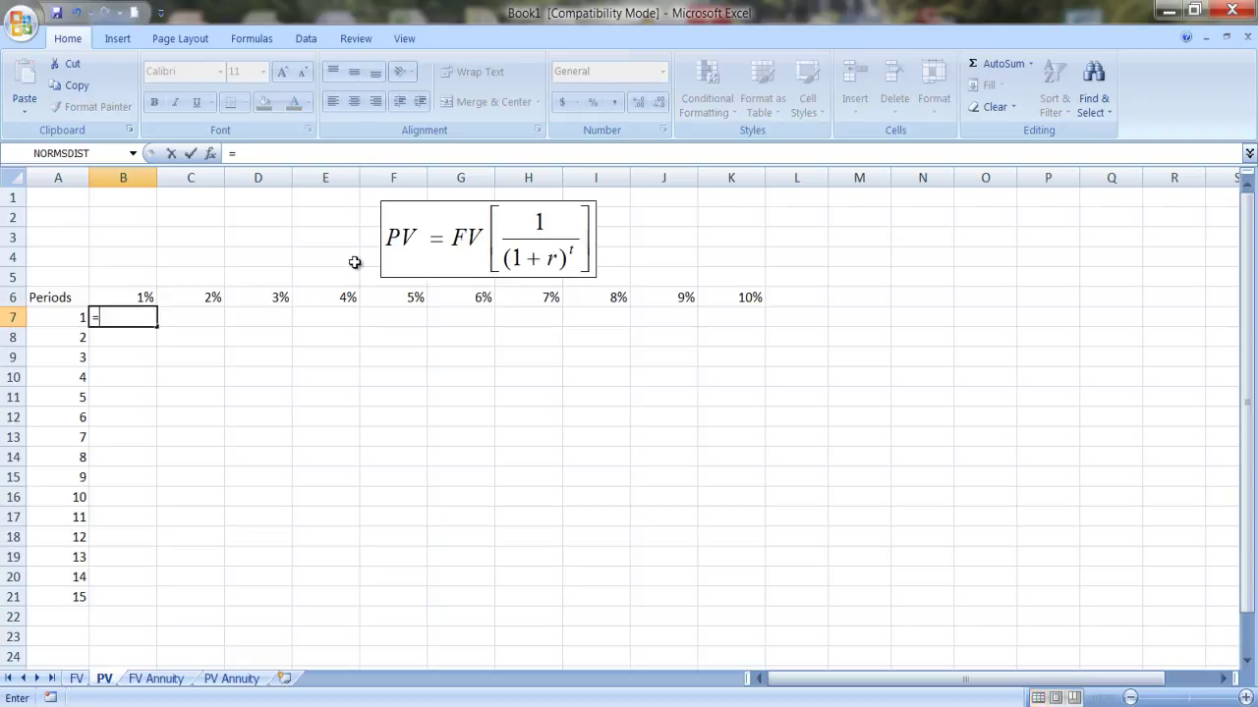
pyautogui.write('1/(1+b')
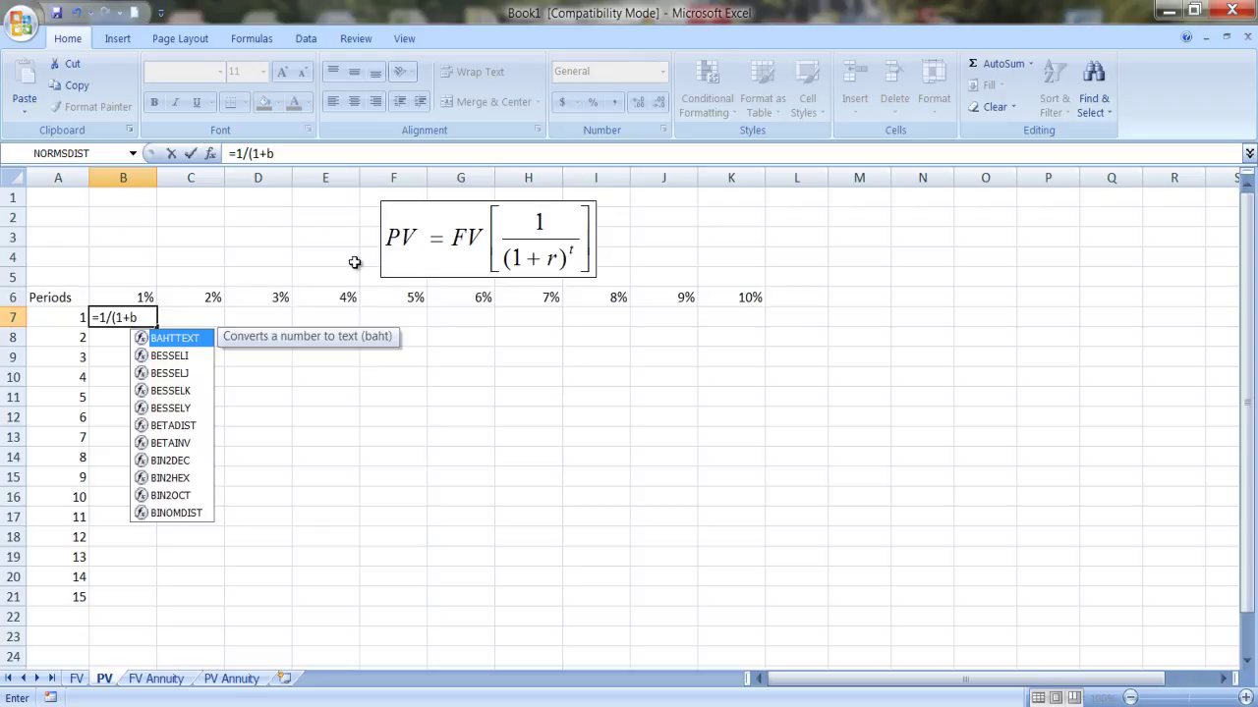
pyautogui.write('$6)')
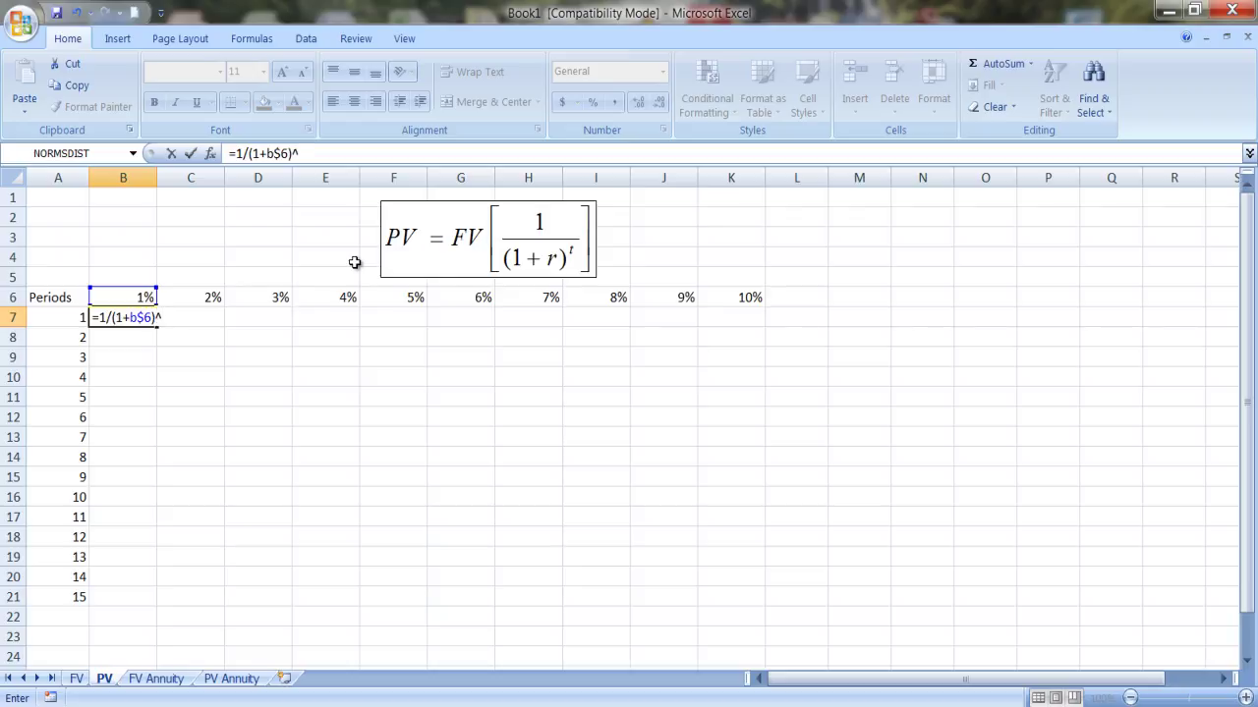
pyautogui.write('^$a7')
pyautogui.press('Return')
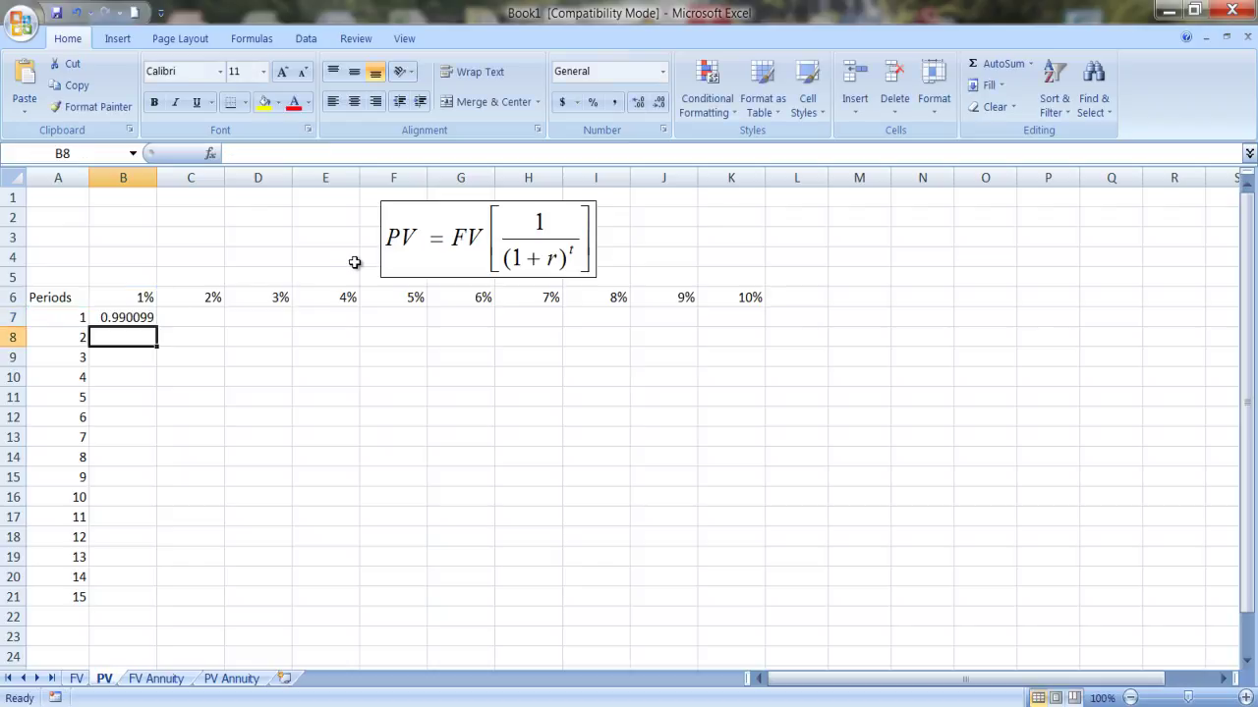
# Step: Format the present value factor in B7 to show four decimal places
pyautogui.click(152, 317)
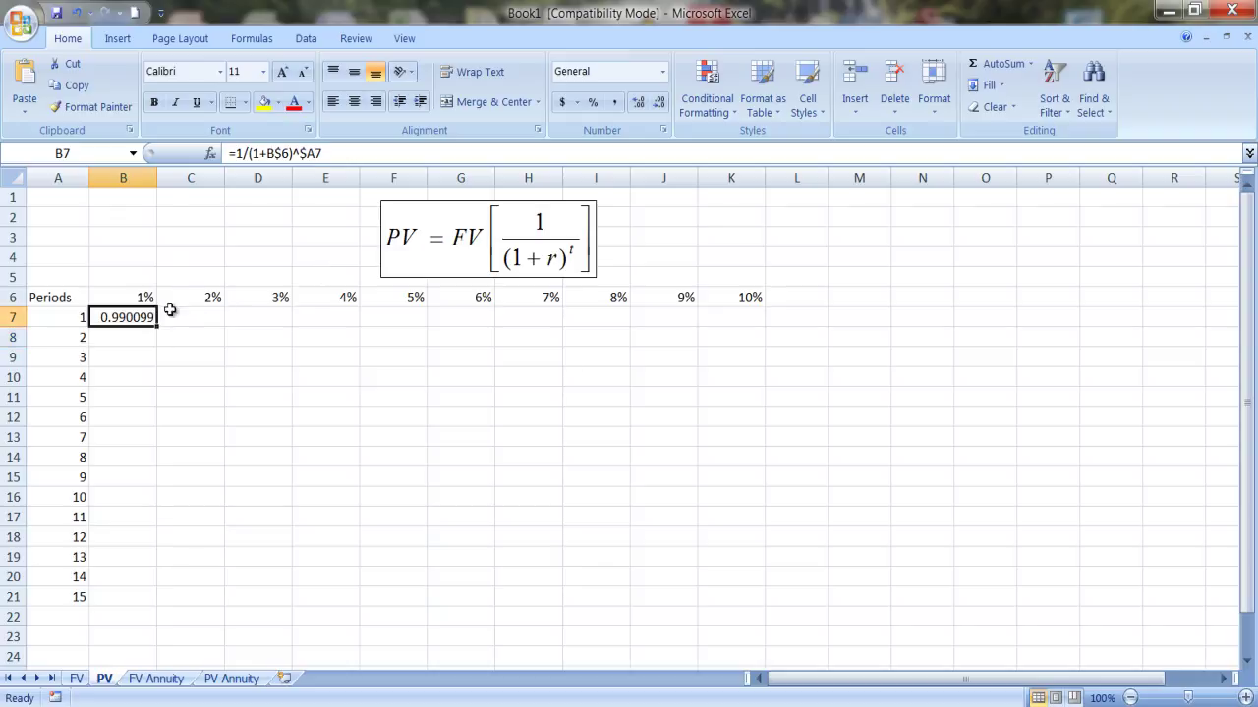
pyautogui.click(666, 104)
pyautogui.click(666, 105)
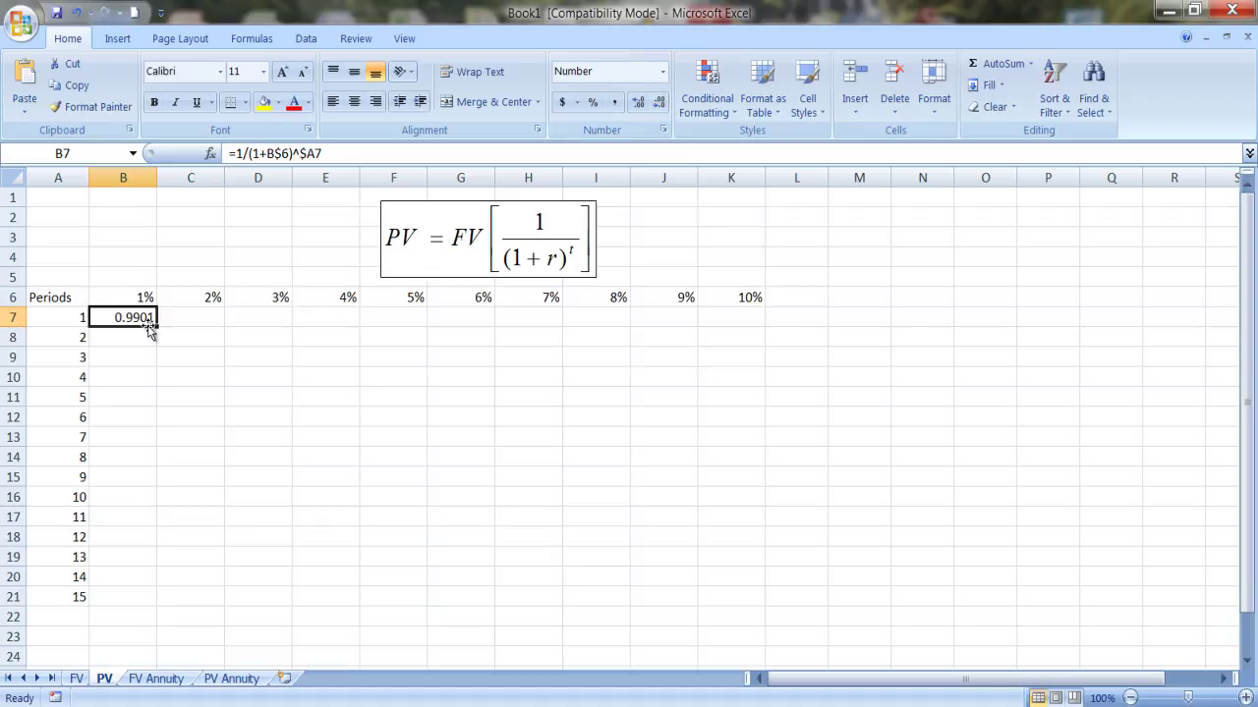
# Step: Fill the present value formula from B7 through K21, and select the factor for 10 periods at 4%
pyautogui.moveTo(160, 324); pyautogui.dragTo(747, 374)
pyautogui.moveTo(765, 324); pyautogui.dragTo(778, 608)
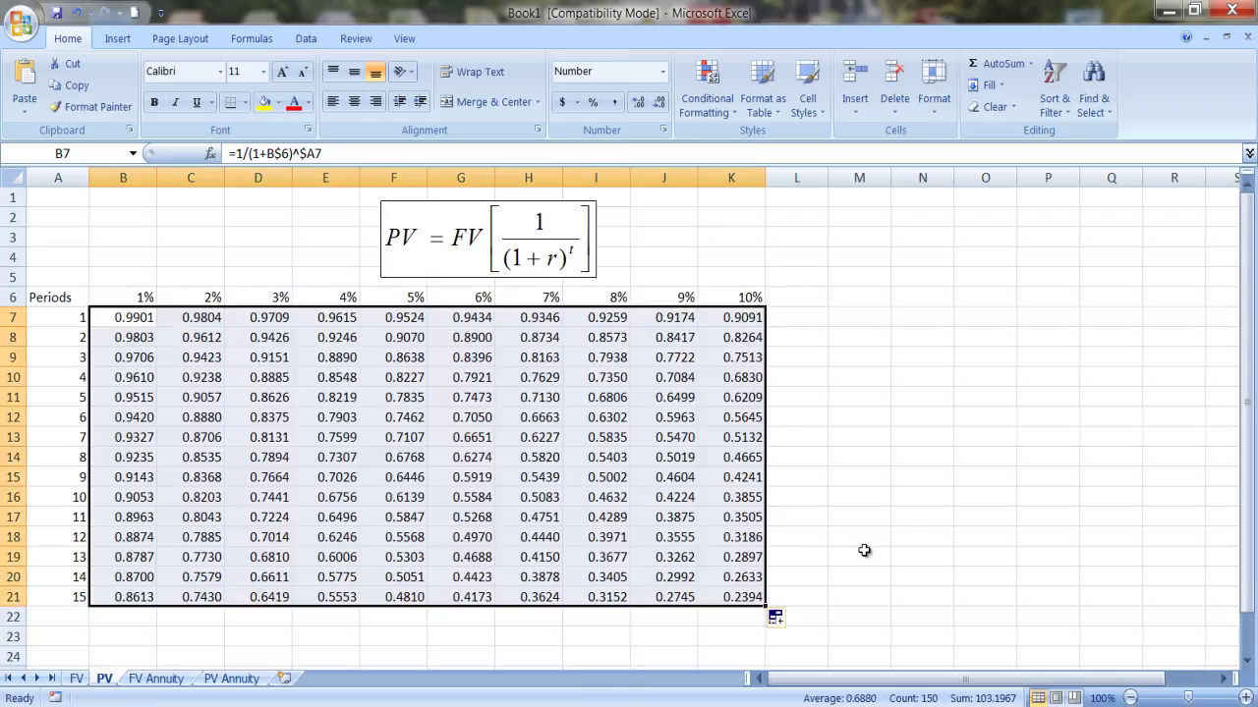
pyautogui.click(911, 478)
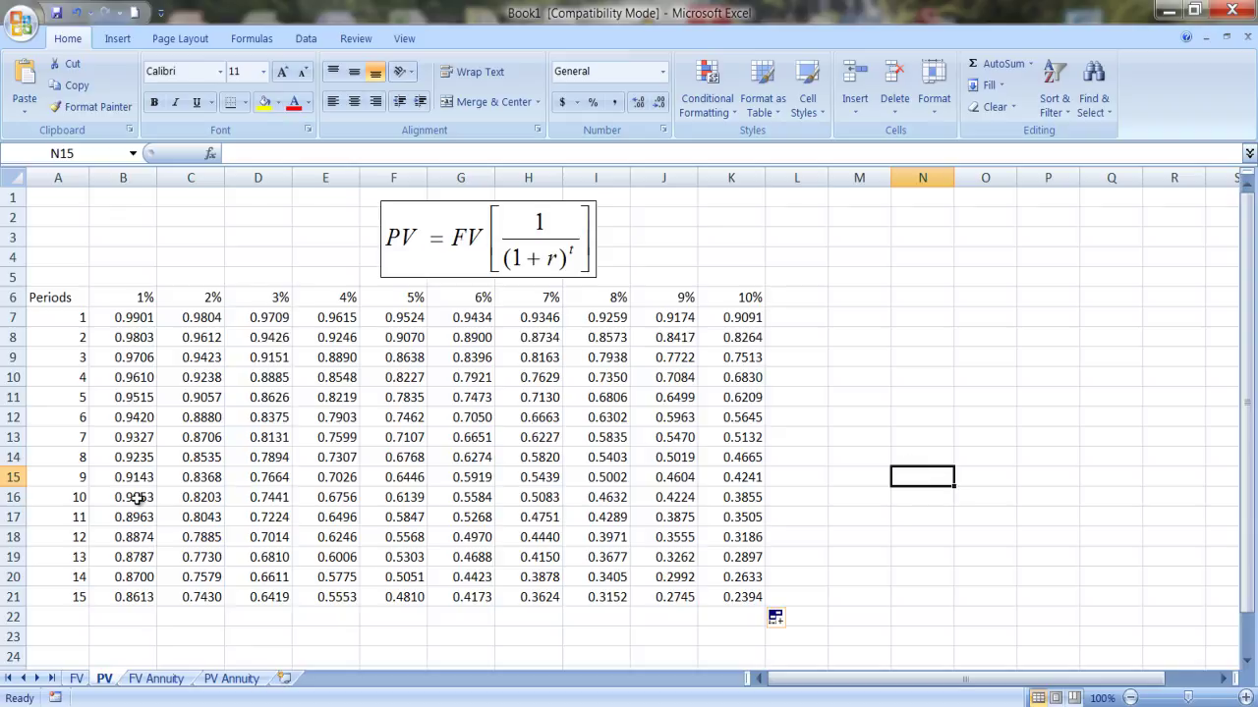
pyautogui.click(338, 507)
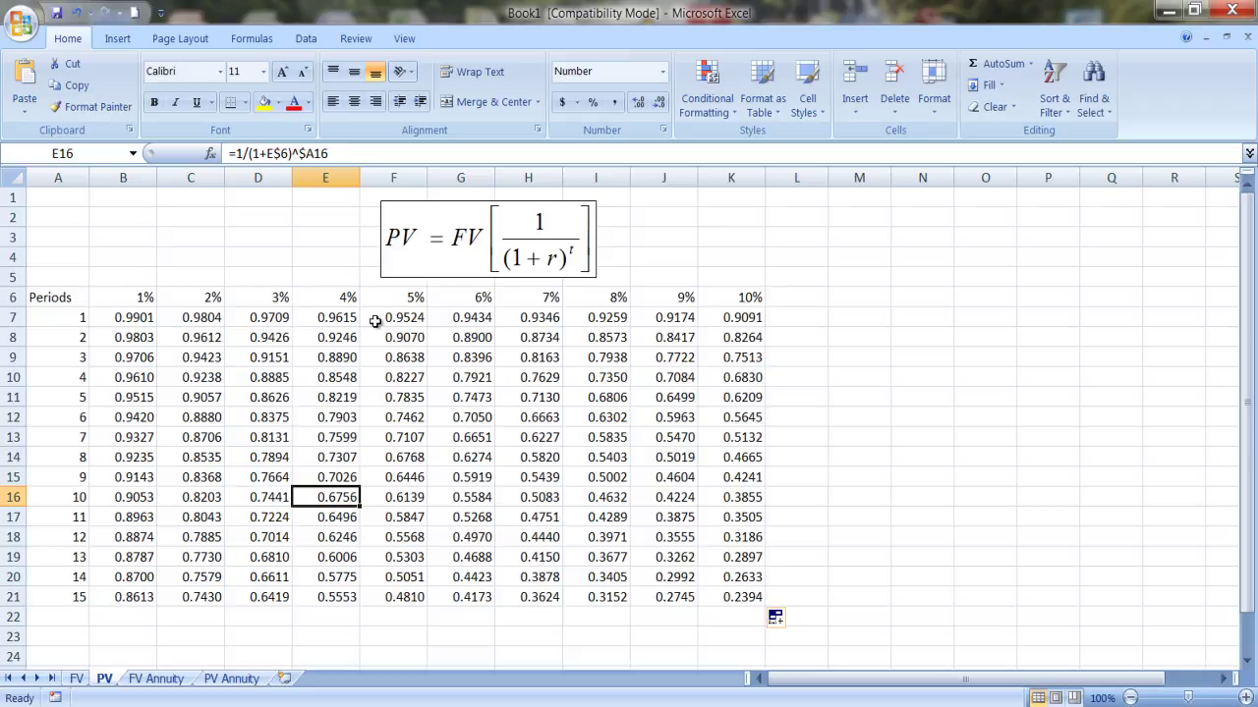
# Step: Enter the annuity future value factor formula =(((1+B$6)^$A7)-1)/B$6 in cell B7 of the FV Annuity sheet
pyautogui.click(155, 679)
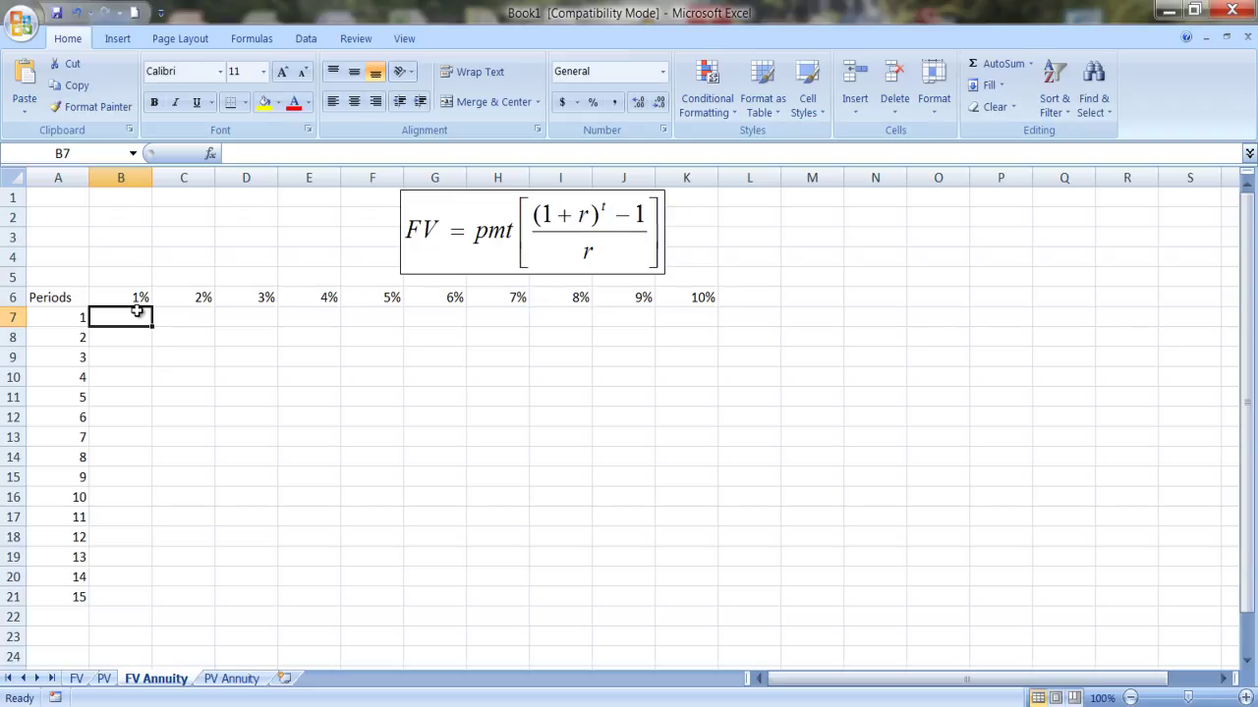
pyautogui.write('=')
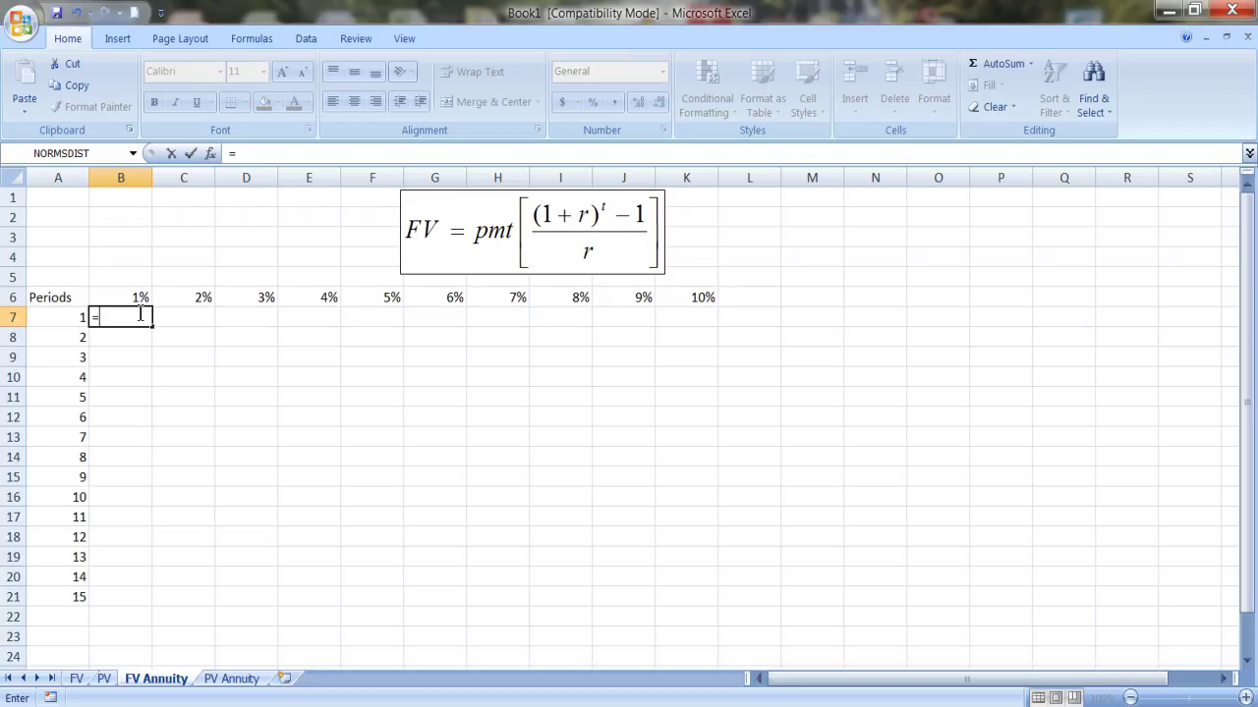
pyautogui.write('(((')
pyautogui.write('1+b$6')
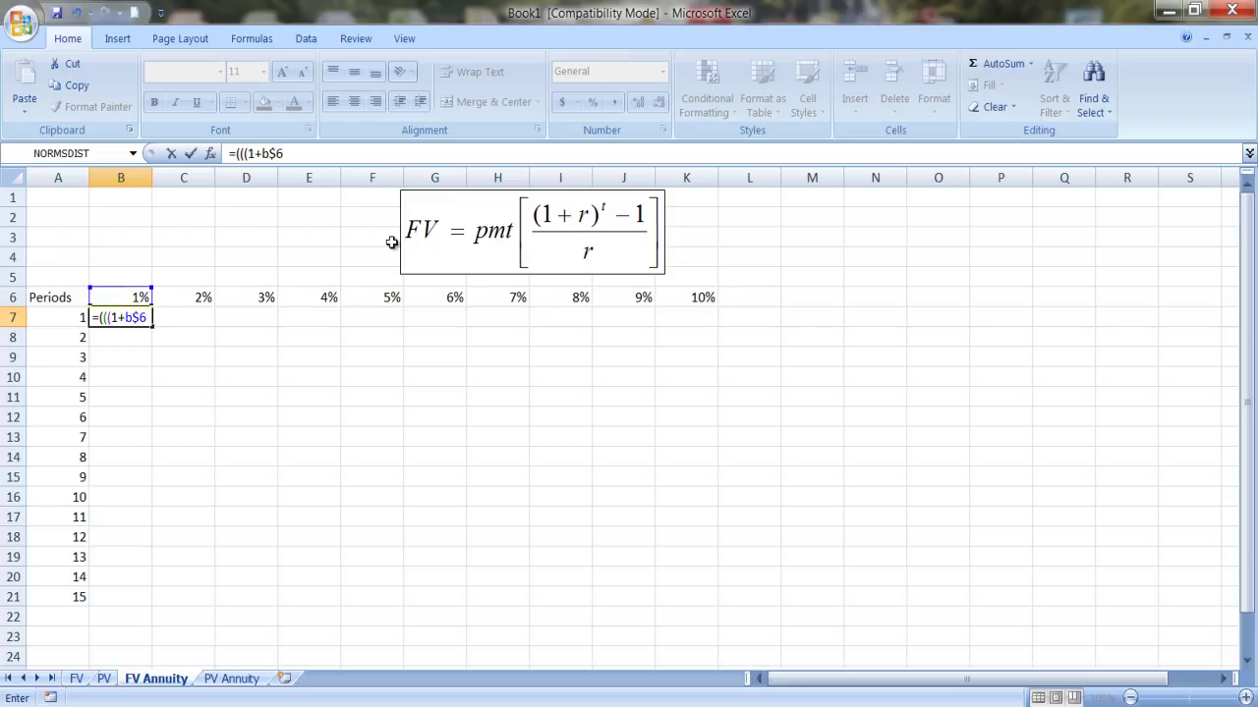
pyautogui.write(')^a')
pyautogui.press('BackSpace')
pyautogui.write('$a7)')
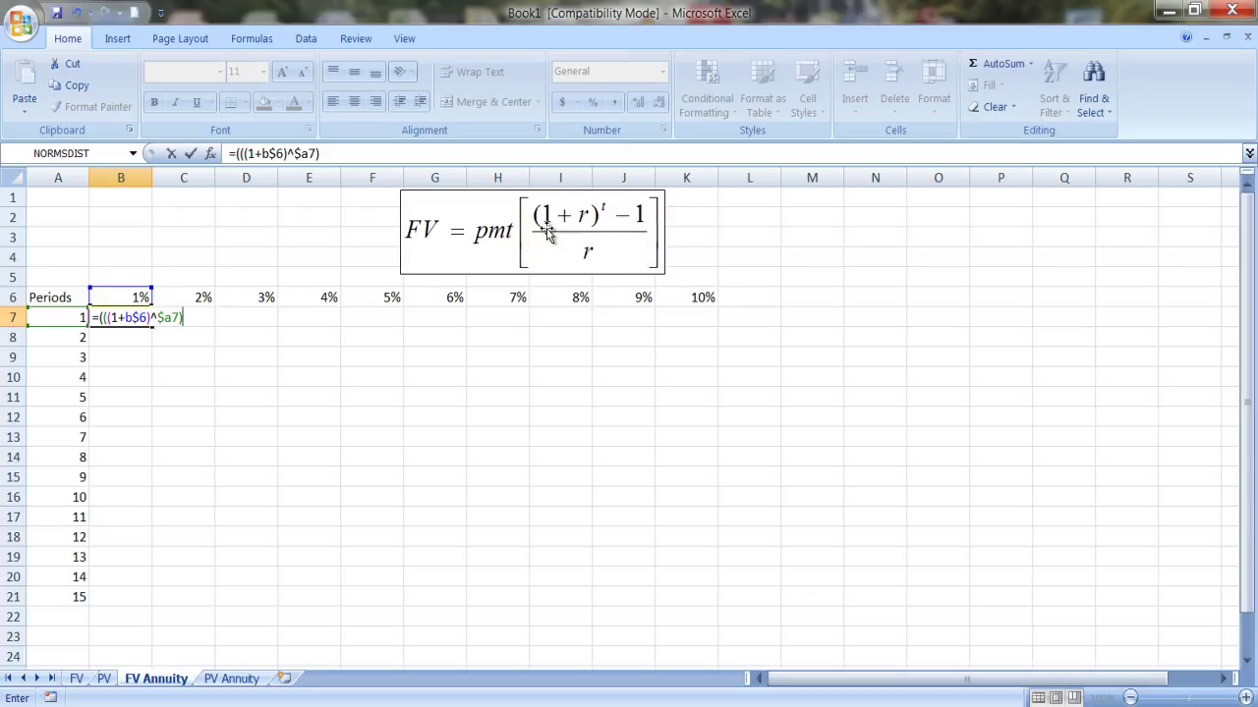
pyautogui.write('-1)')
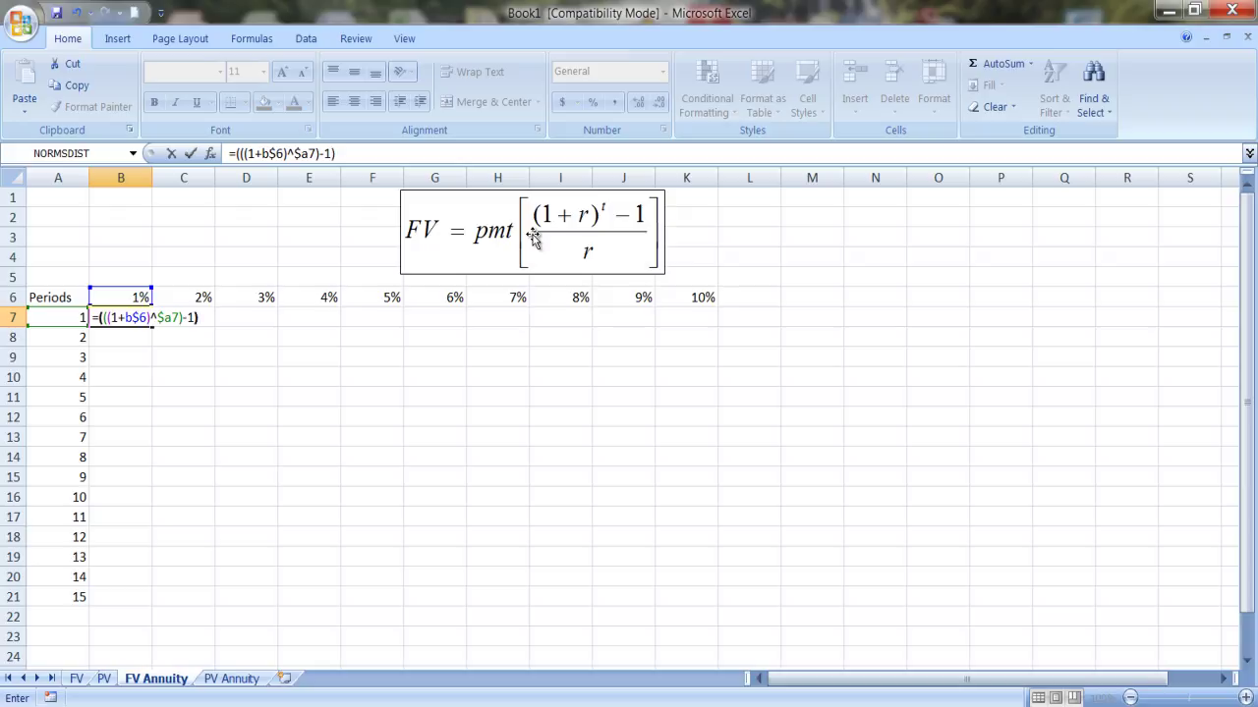
pyautogui.write('/b')
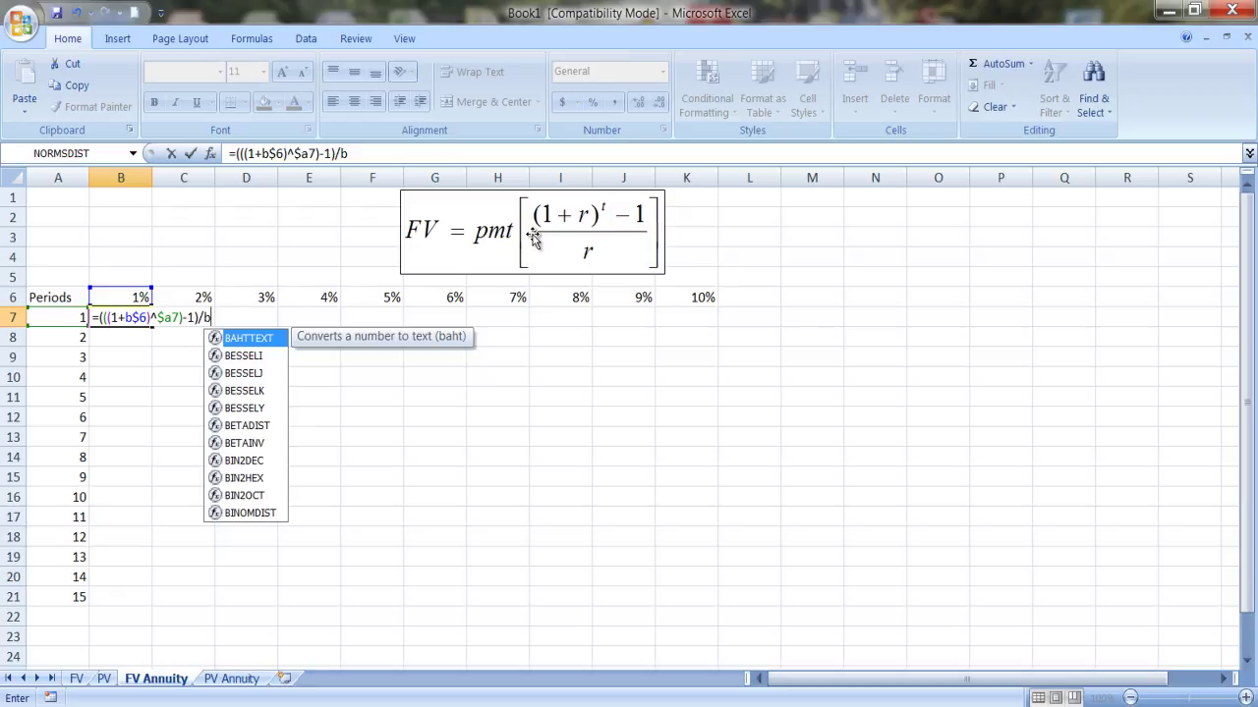
pyautogui.write('$6')
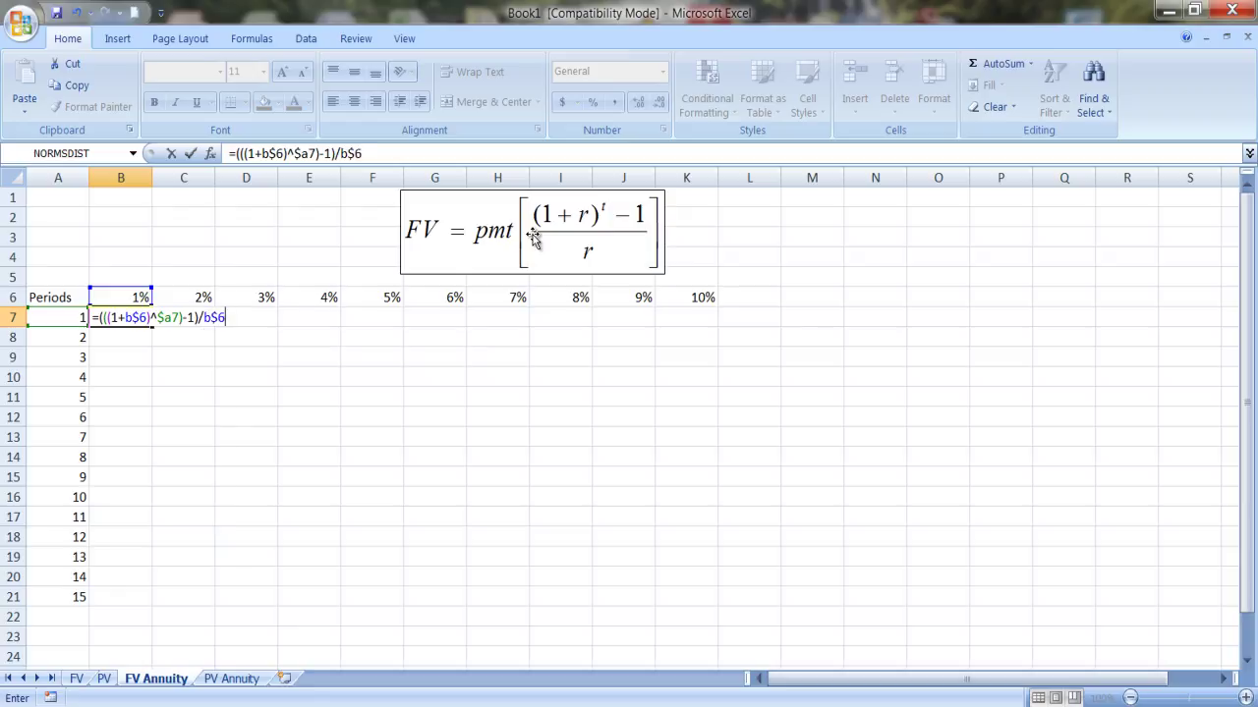
pyautogui.press('Return')
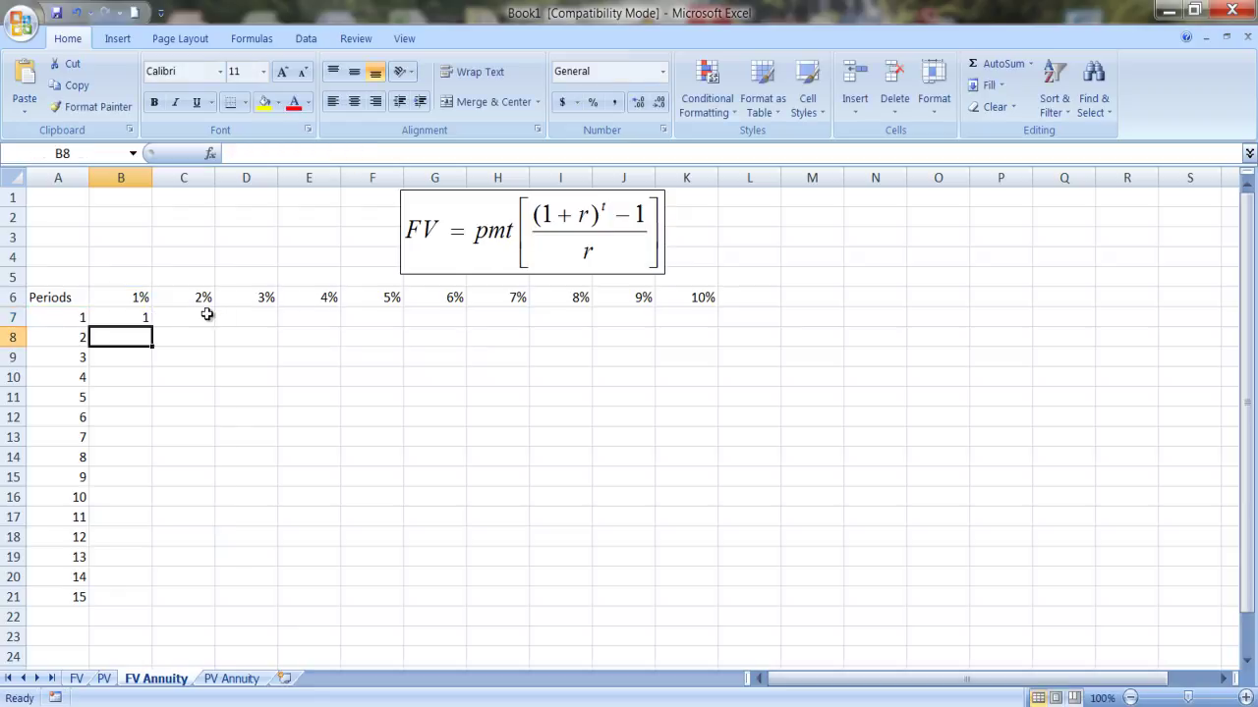
# Step: Format the annuity future value factor in B7 to show four decimal places
pyautogui.click(140, 315)
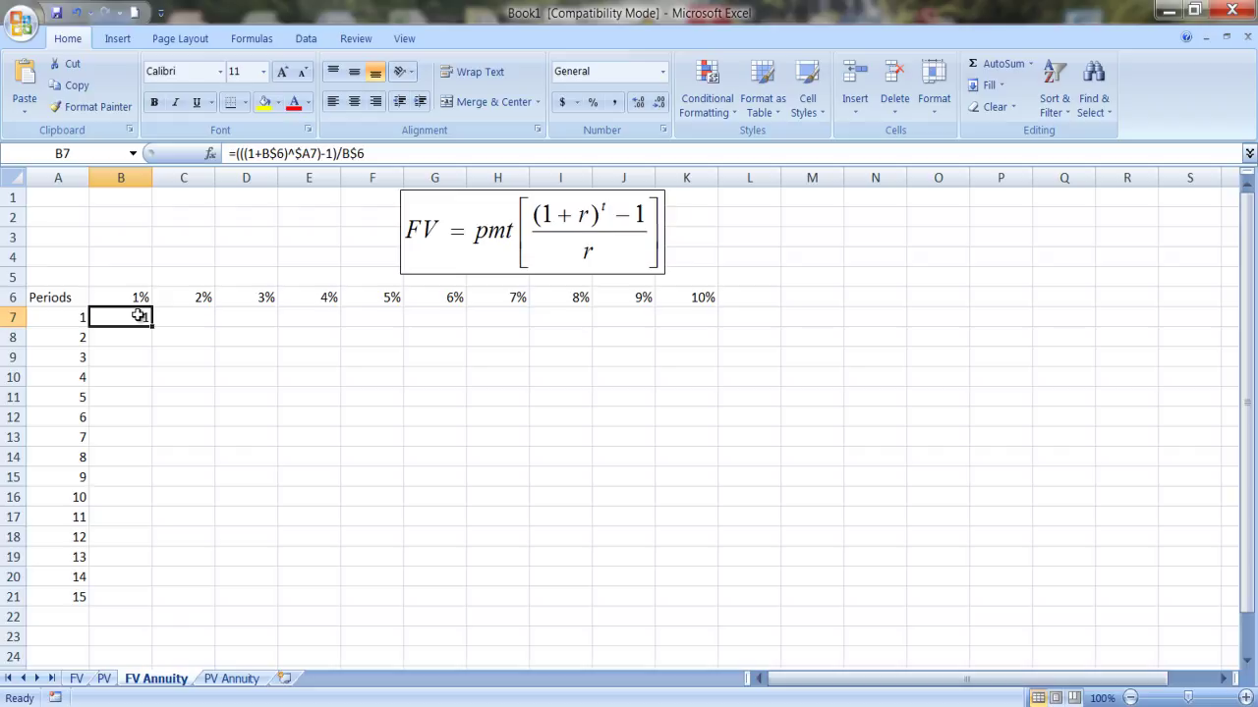
pyautogui.click(639, 104)
pyautogui.click(638, 105)
pyautogui.click(639, 104)
pyautogui.click(641, 108)
# Step: Fill the annuity future value formula from B7 across to column K and down to row 21
pyautogui.moveTo(153, 324); pyautogui.dragTo(713, 333)
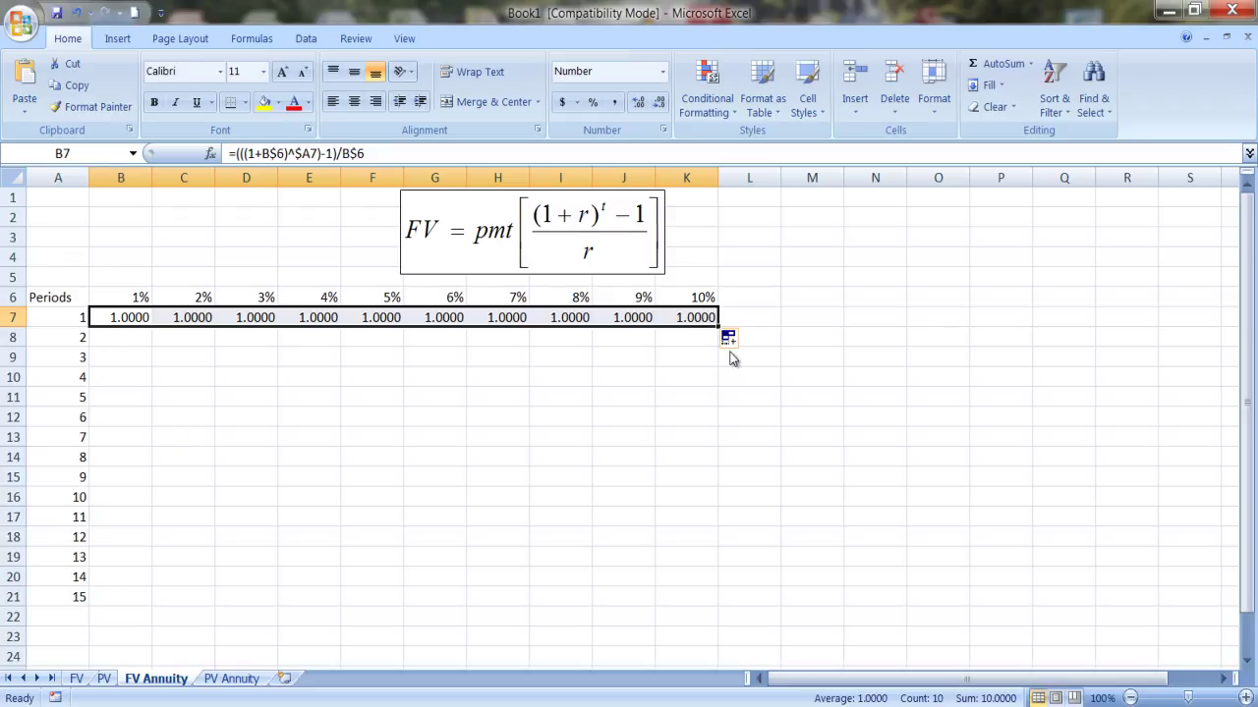
pyautogui.moveTo(718, 330); pyautogui.dragTo(724, 605)
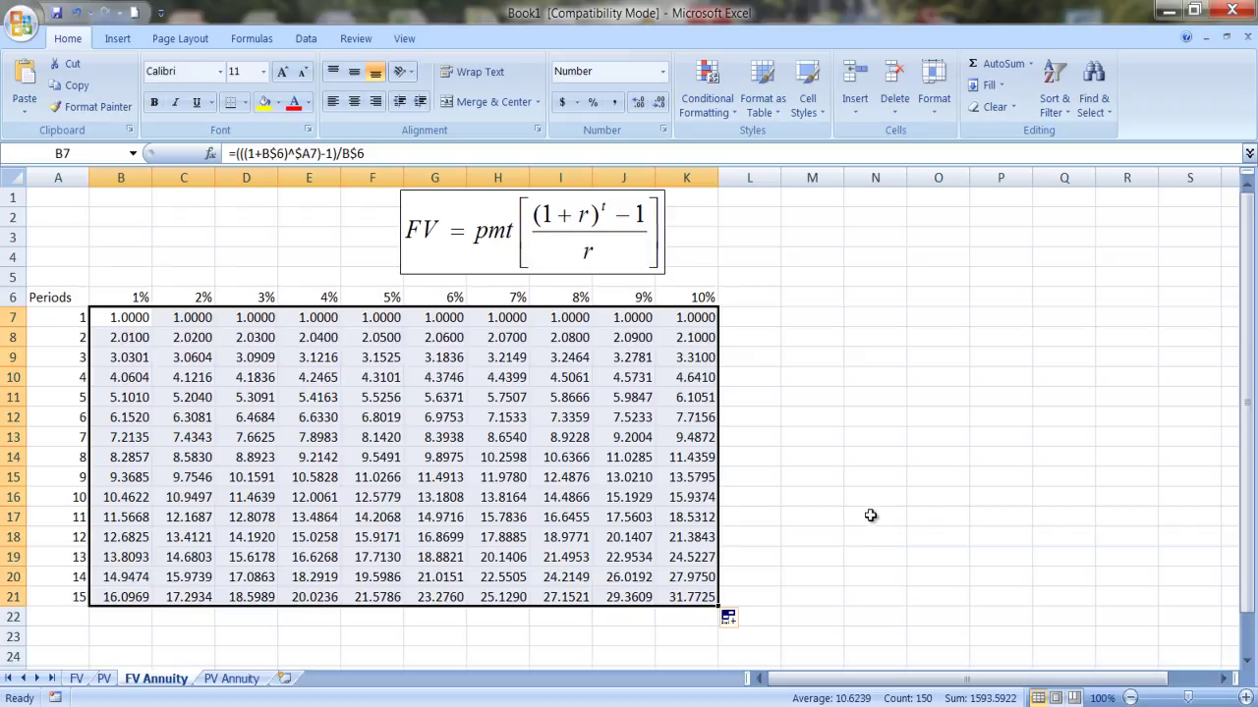
pyautogui.click(779, 467)
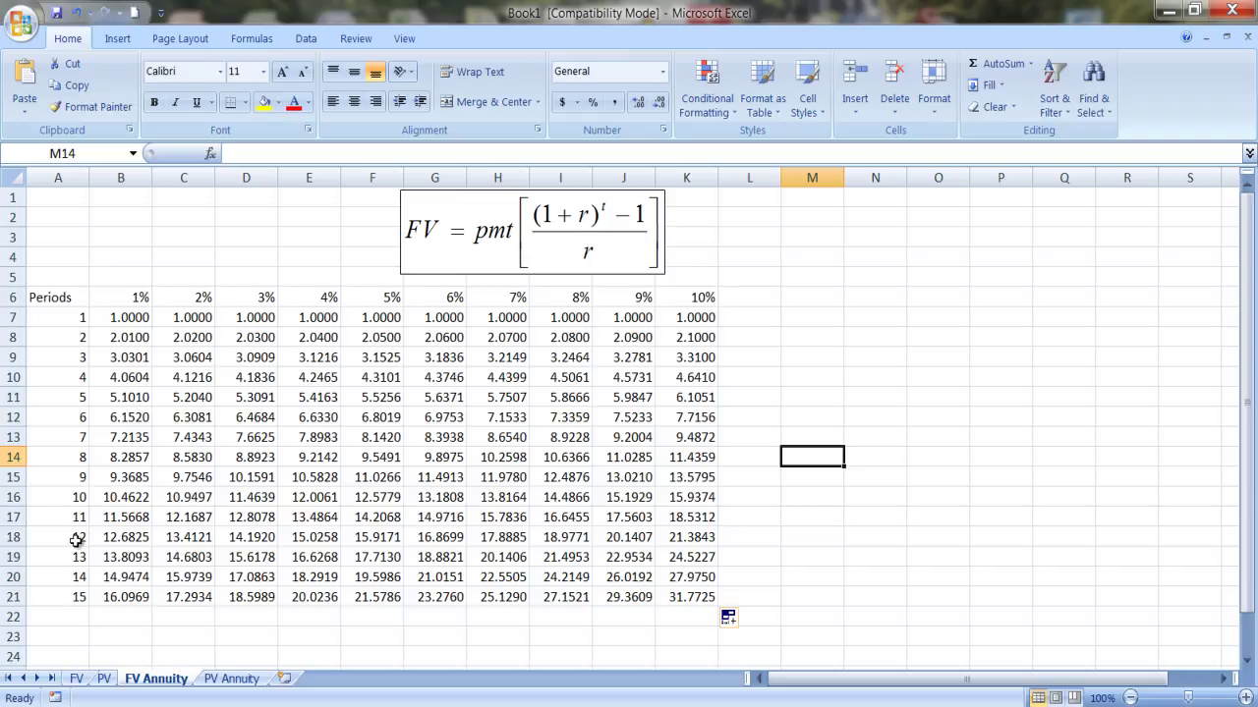
# Step: Select the annuity future value factor for 12 periods at 6%
pyautogui.click(447, 538)
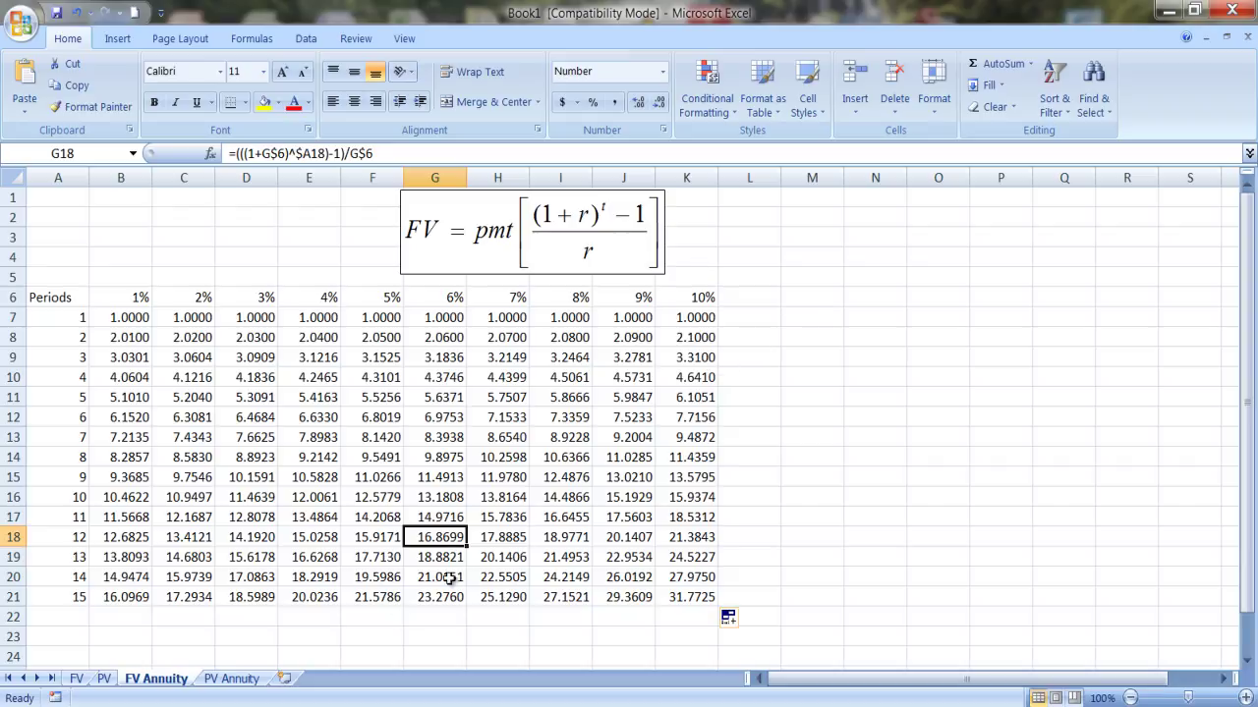
# Step: Enter the annuity present value factor formula =((1-1/(1+B$8)^$A9)/B$8) in cell B9 of the PV Annuity sheet
pyautogui.click(232, 680)
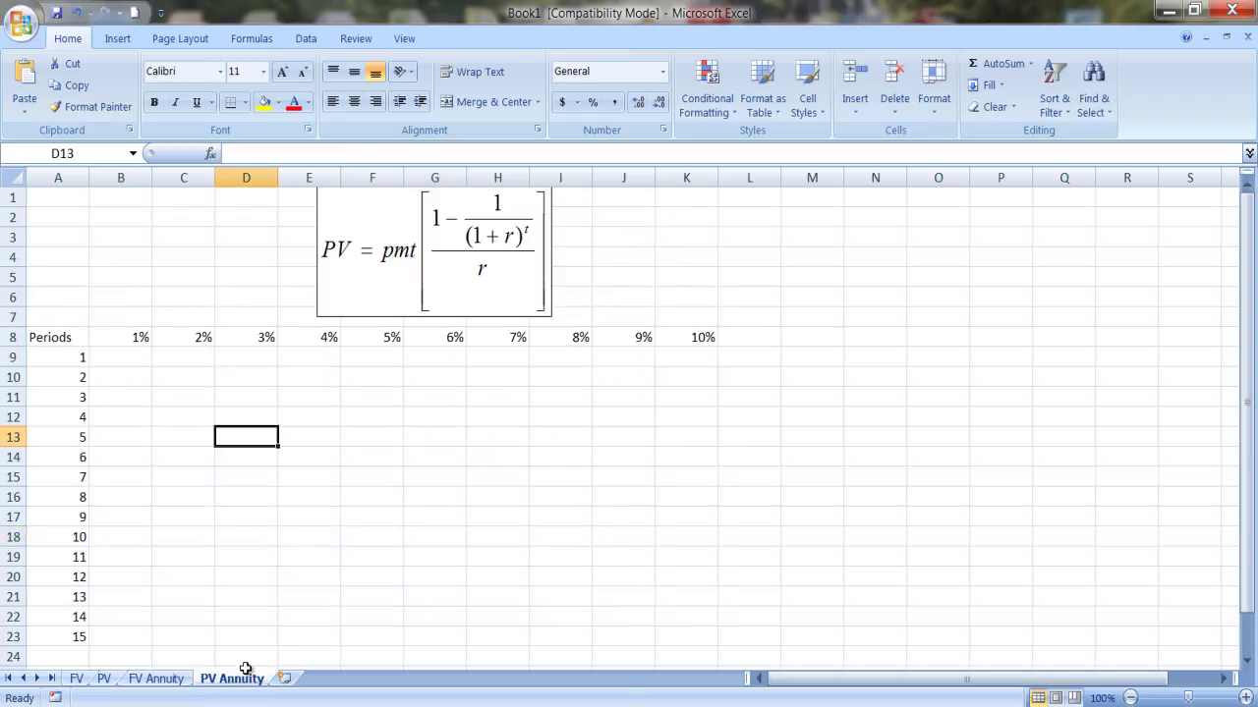
pyautogui.click(129, 359)
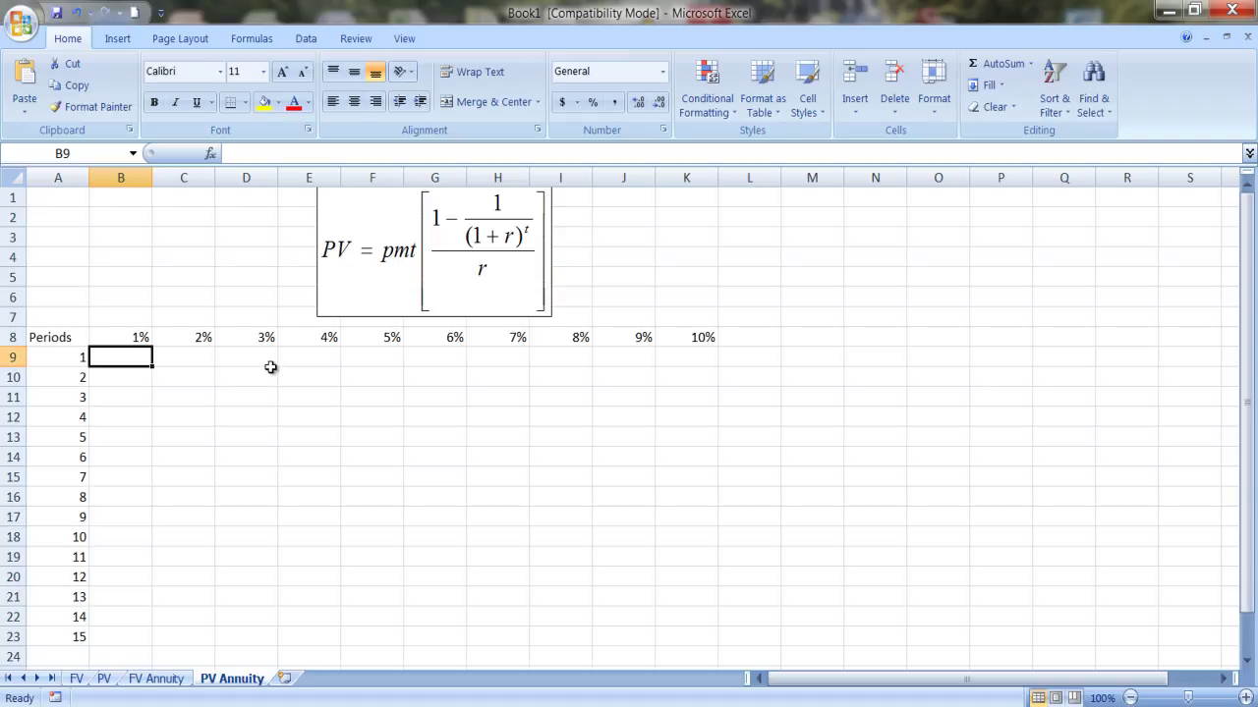
pyautogui.write('=')
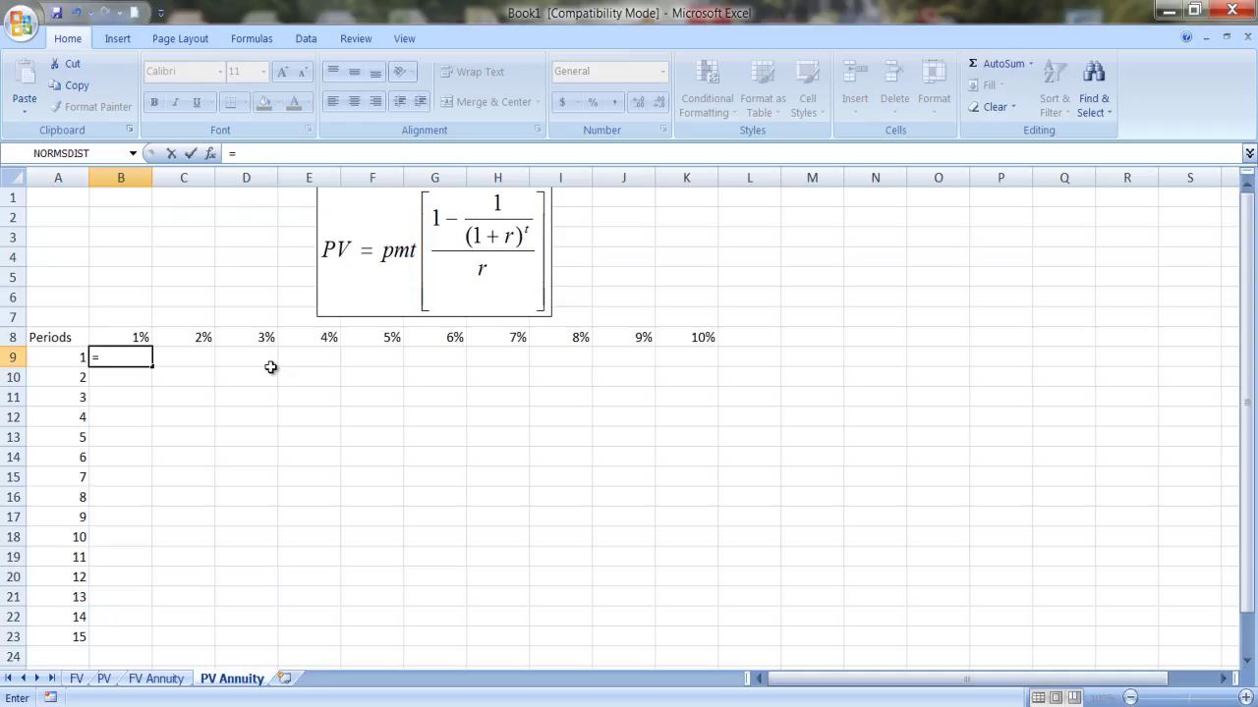
pyautogui.write('((1-1/(1+')
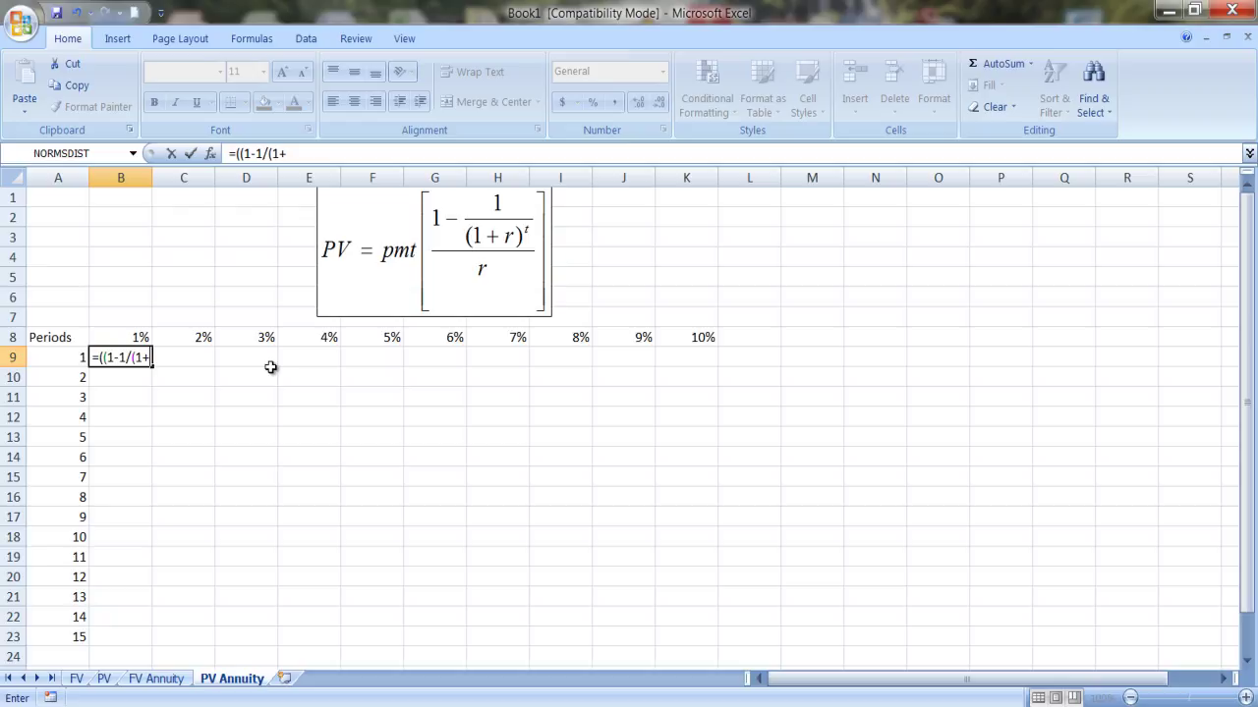
pyautogui.write('b')
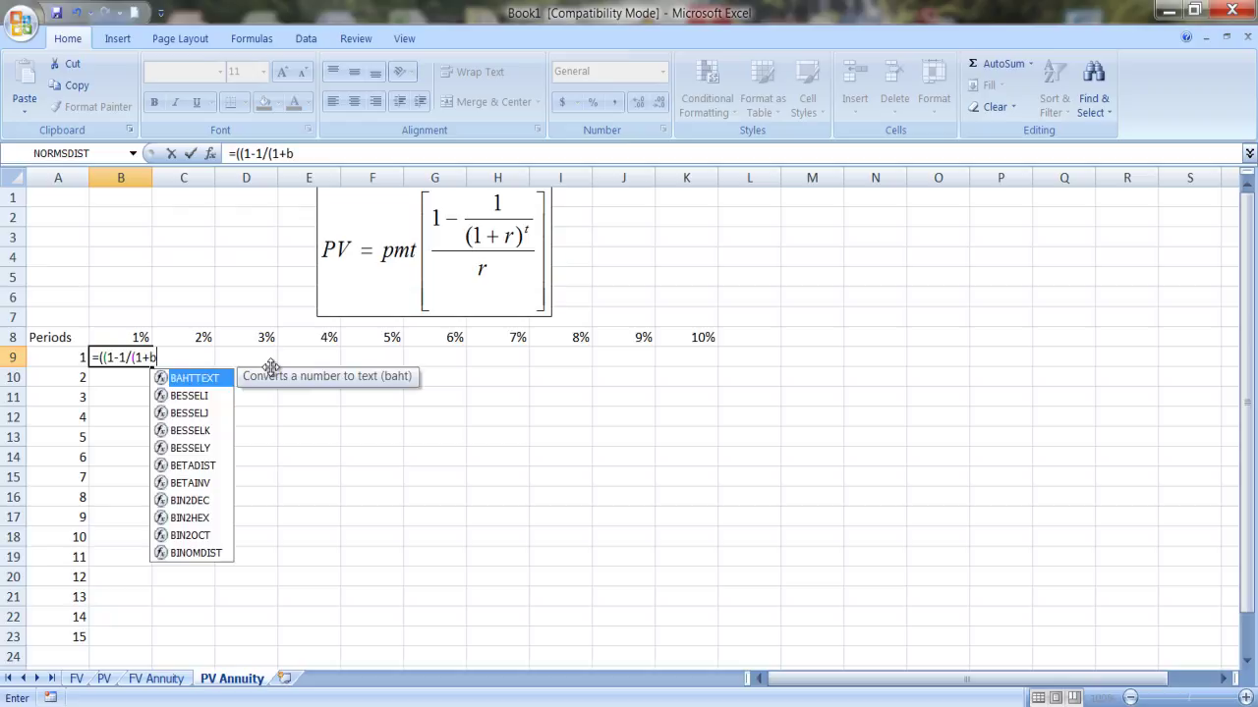
pyautogui.write('$8)')
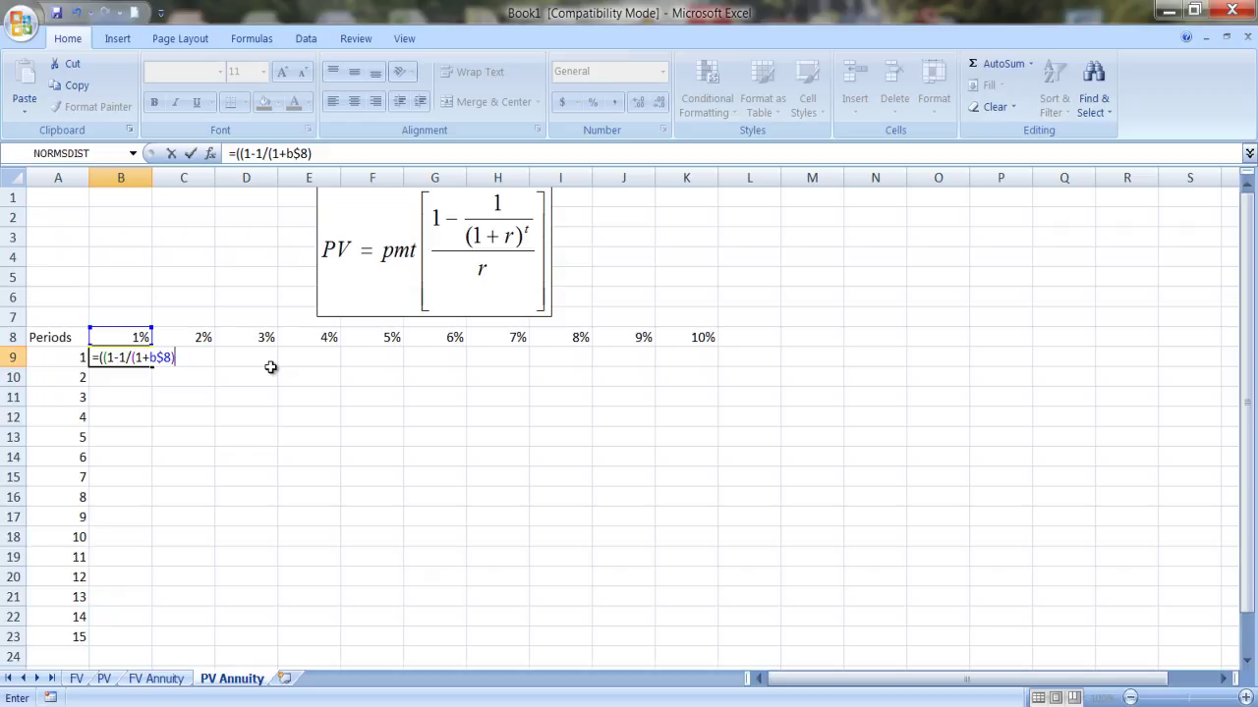
pyautogui.write(')')
pyautogui.write('/')
pyautogui.press('BackSpace')
pyautogui.press('BackSpace')
pyautogui.write('^$a9)')
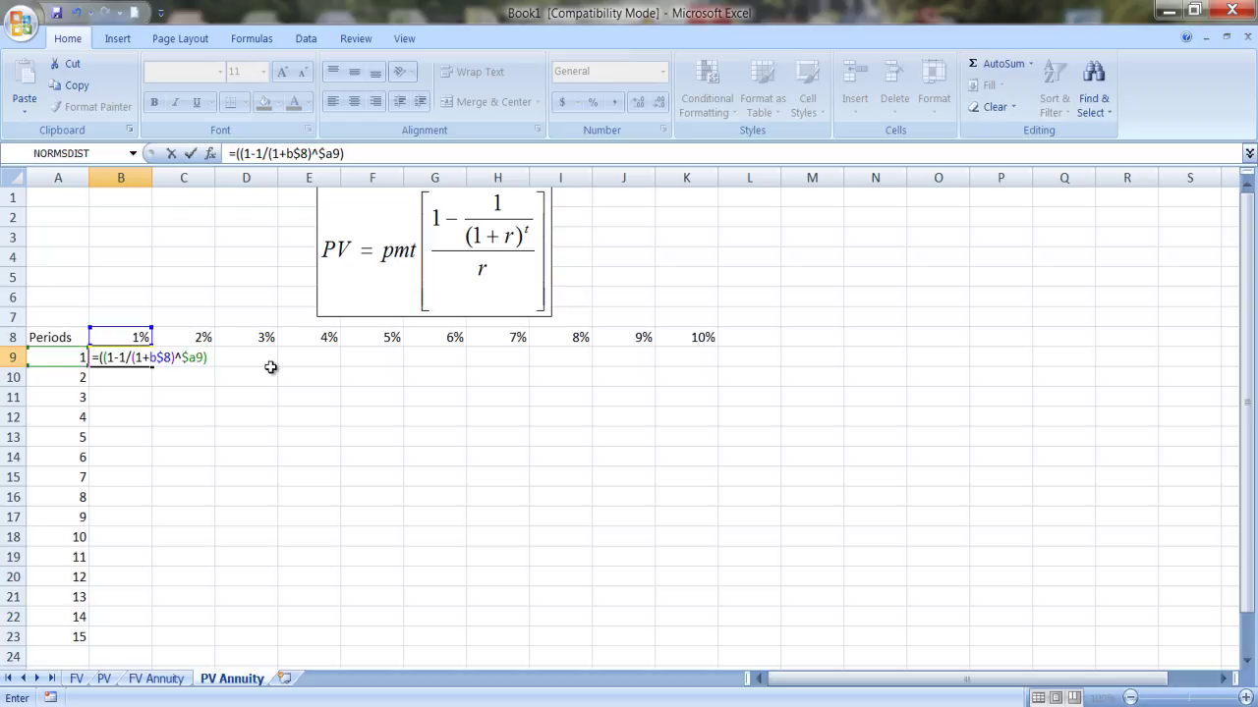
pyautogui.write('/b$8')
pyautogui.press('Return')
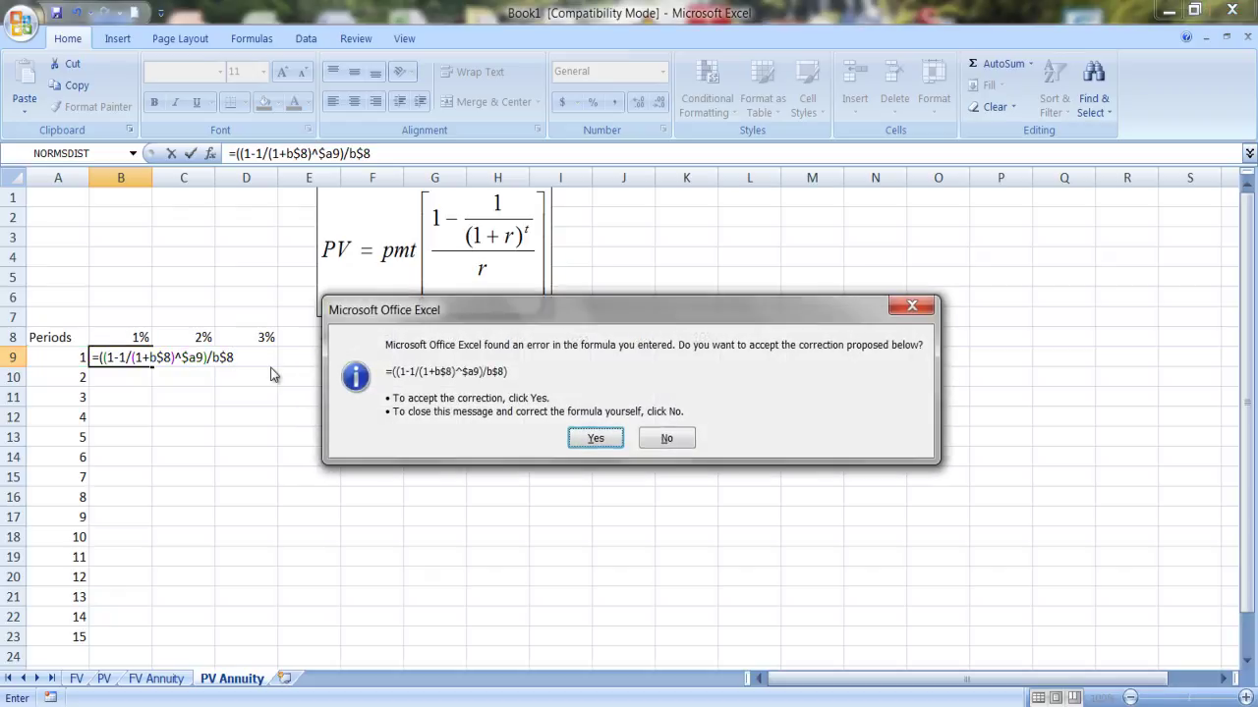
pyautogui.click(595, 438)
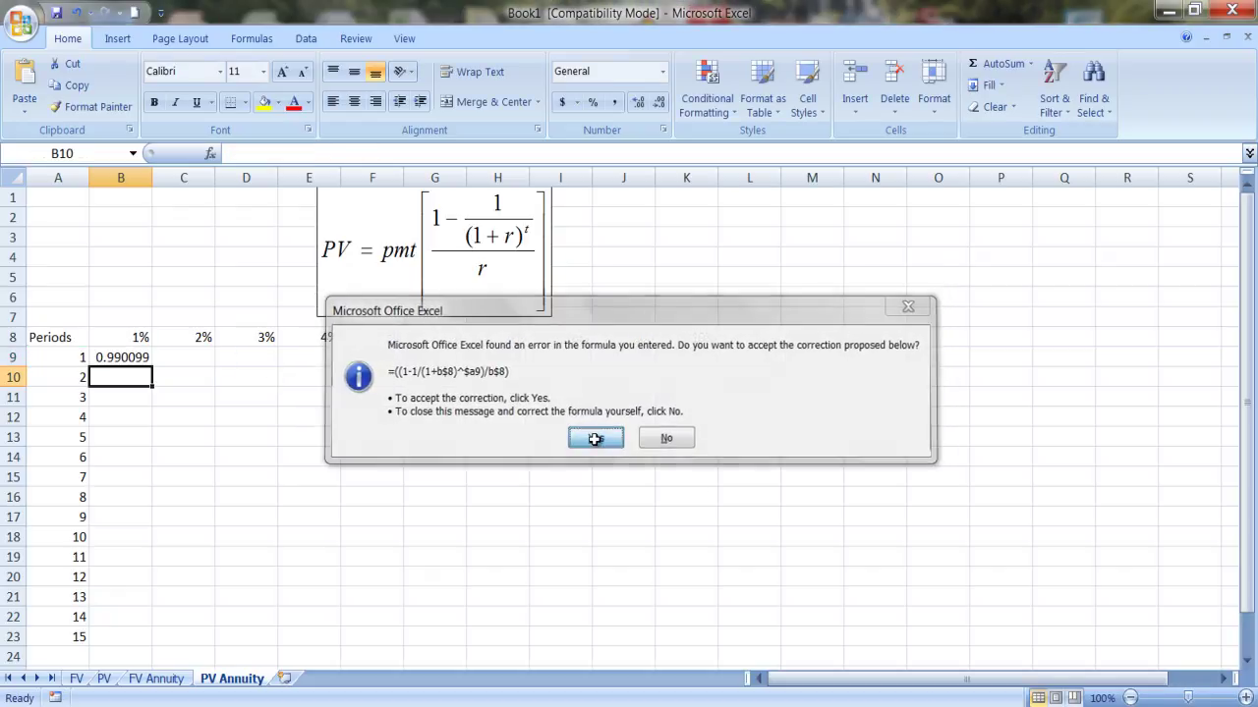
# Step: Format the annuity present value factor in B9 to show four decimal places
pyautogui.click(128, 356)
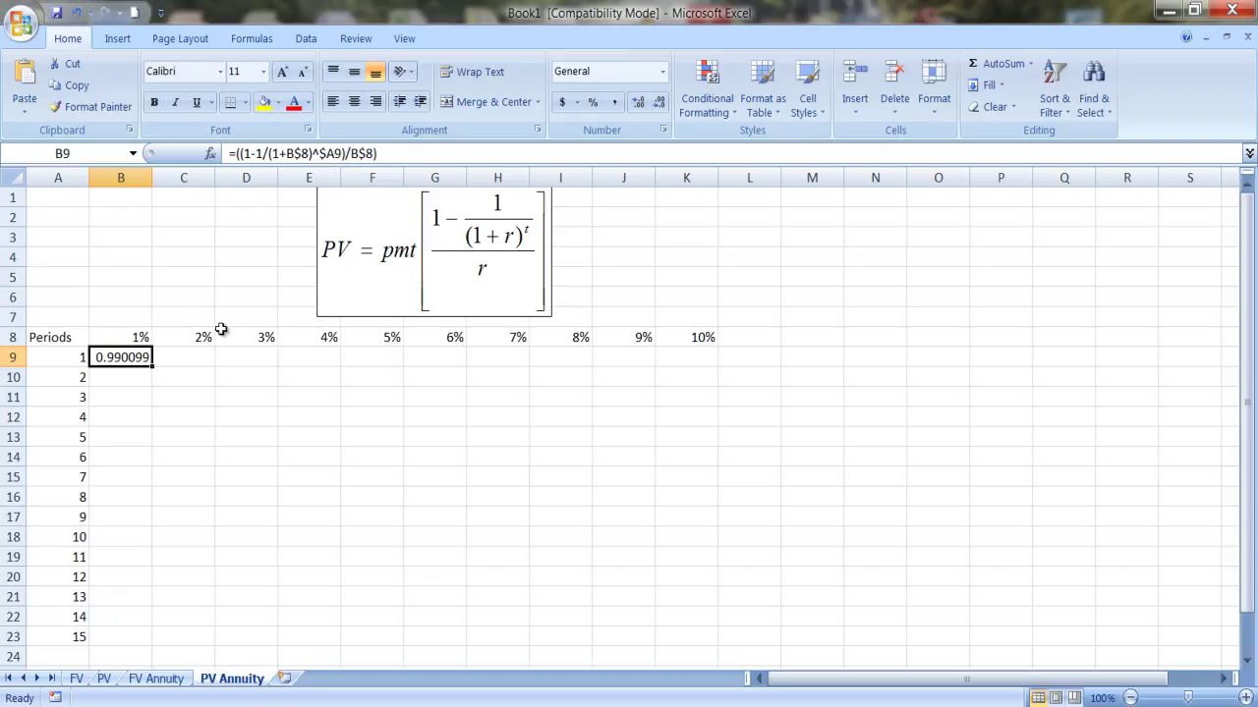
pyautogui.click(637, 104)
pyautogui.click(658, 104)
pyautogui.click(659, 104)
pyautogui.click(658, 104)
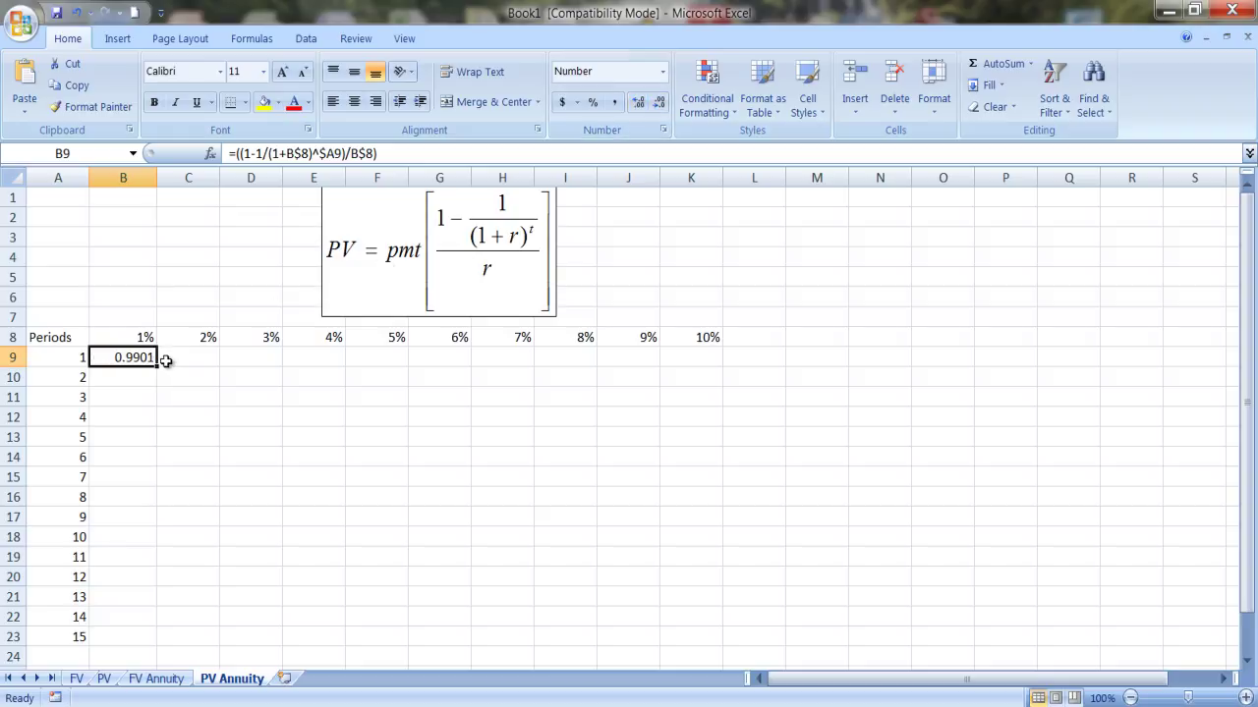
# Step: Fill the annuity present value formula from B9 through K23, and select the factor for 10 periods at 5%
pyautogui.moveTo(157, 364); pyautogui.dragTo(739, 381)
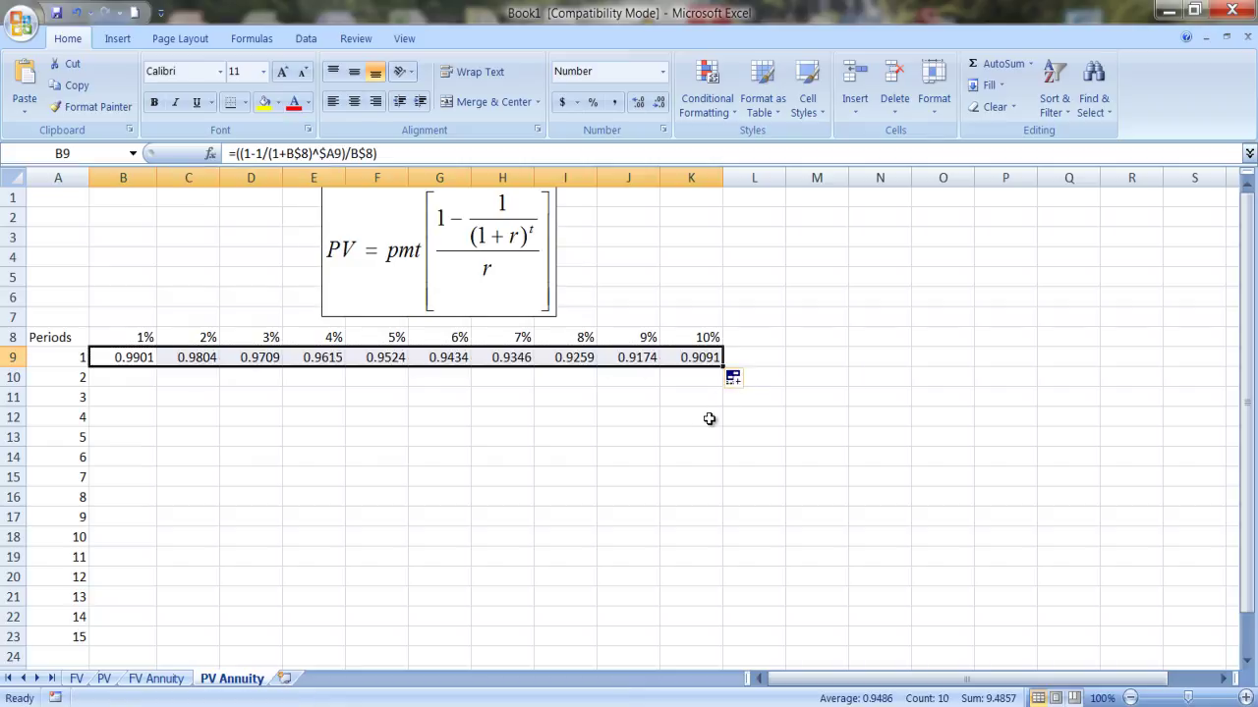
pyautogui.click(709, 360)
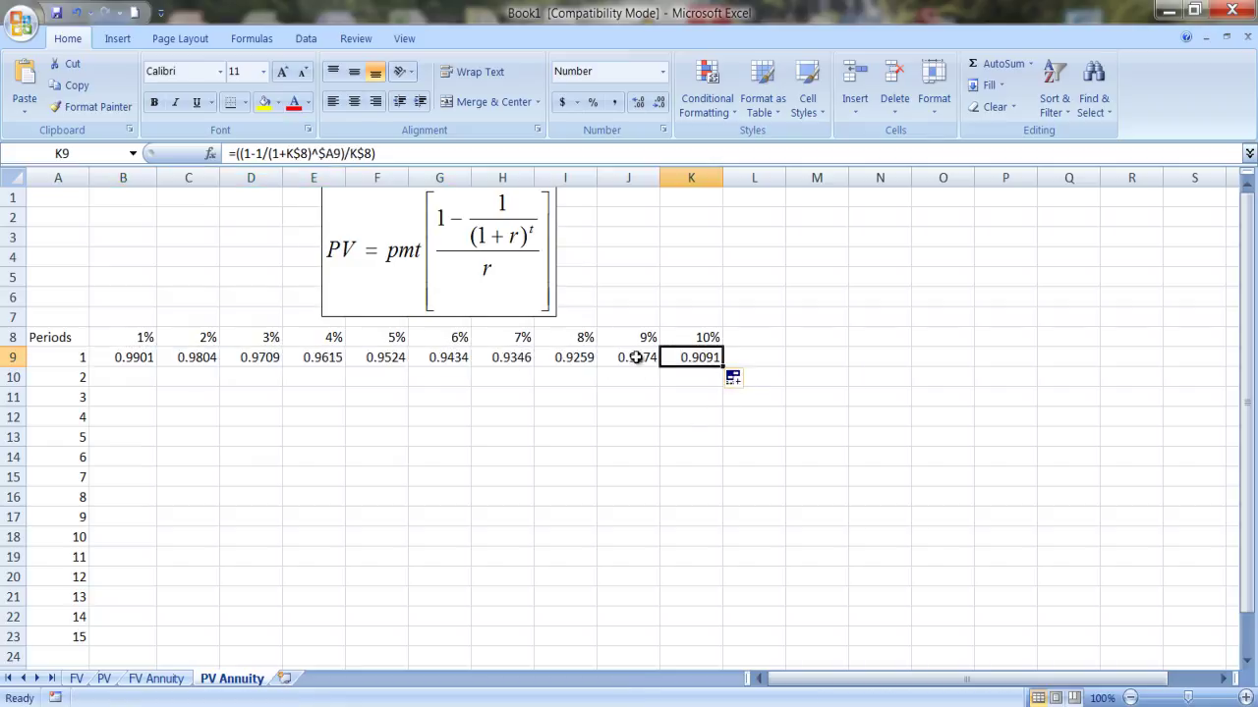
pyautogui.moveTo(144, 360); pyautogui.dragTo(742, 644)
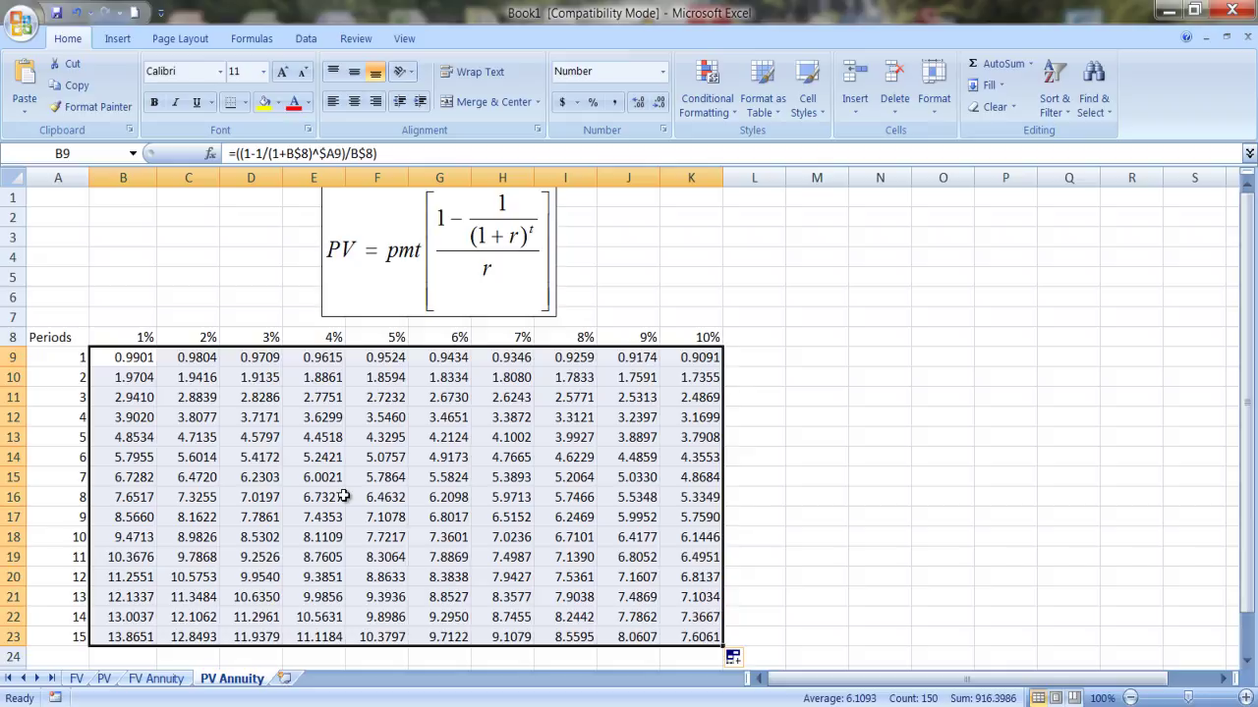
pyautogui.click(799, 479)
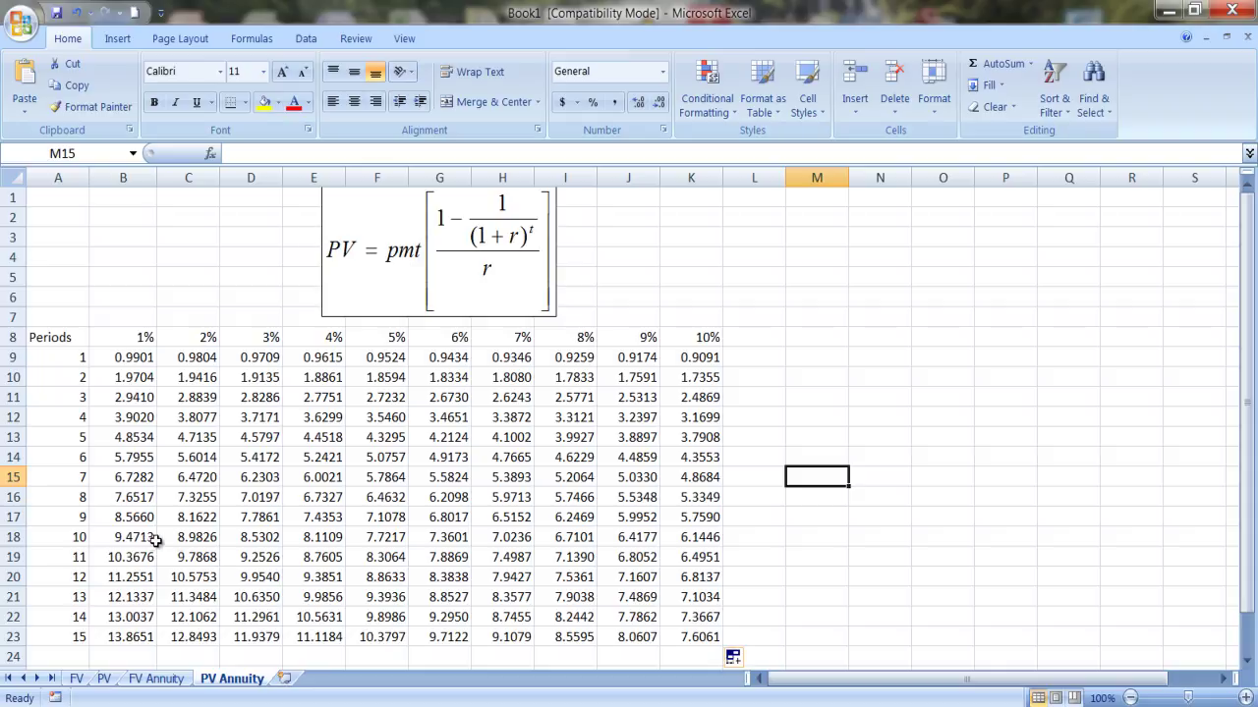
pyautogui.click(389, 539)
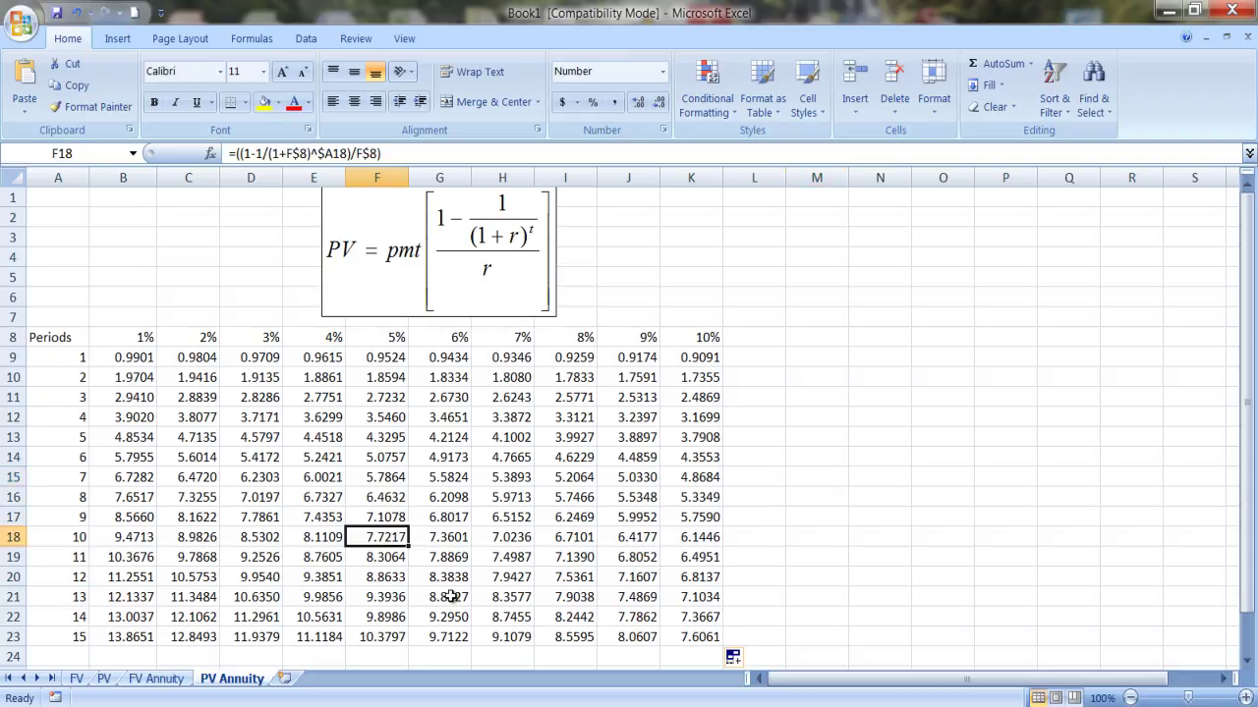